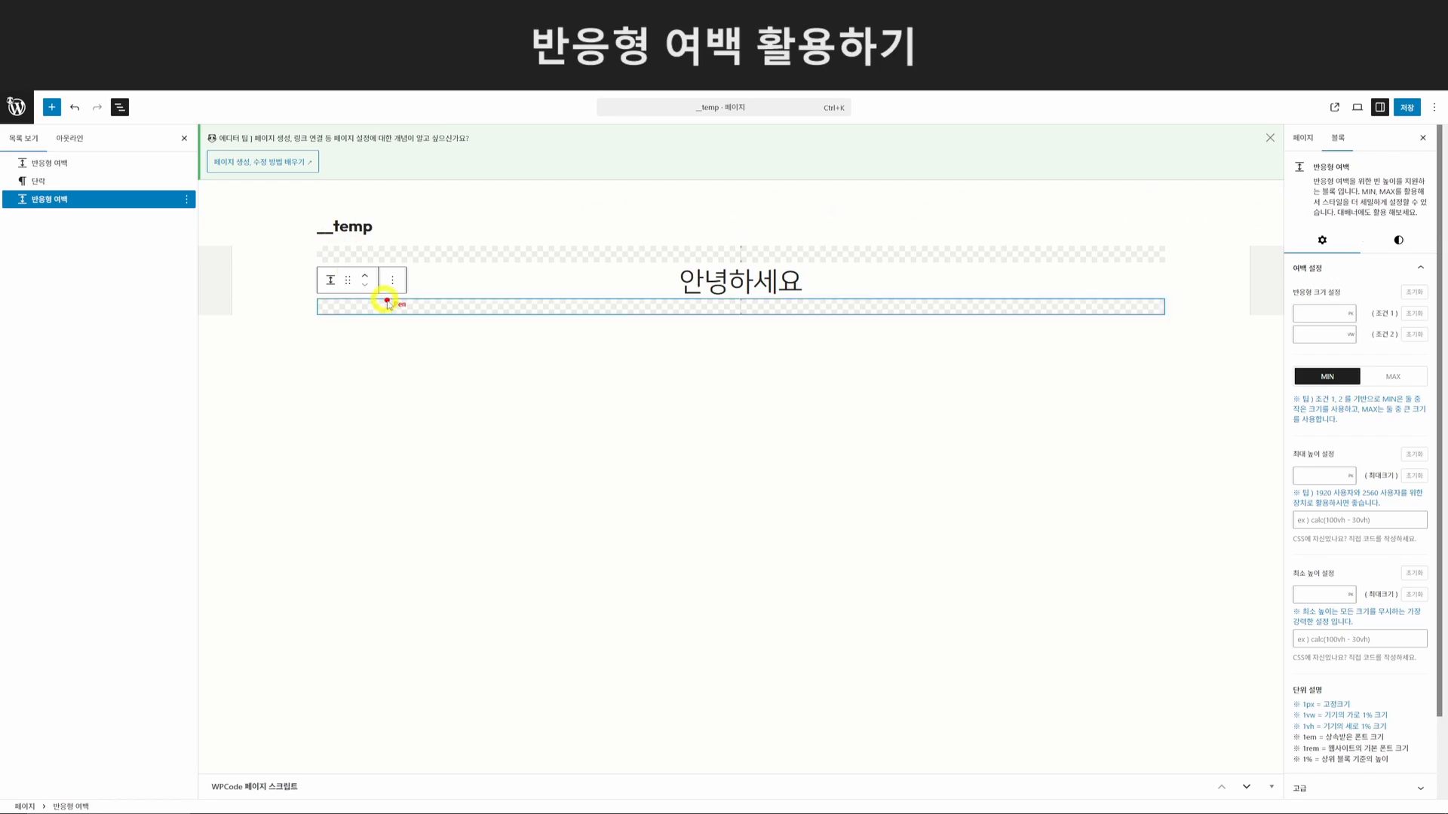
mouse_move(414, 301)
mouse_down()
mouse_move(420, 255)
mouse_move(531, 266)
mouse_up()
mouse_move(625, 266)
mouse_down()
mouse_move(695, 453)
mouse_move(435, 456)
mouse_up()
mouse_move(532, 354)
mouse_down()
mouse_move(534, 377)
mouse_move(585, 352)
mouse_move(563, 378)
mouse_move(532, 377)
mouse_up()
mouse_move(559, 270)
mouse_down()
mouse_move(546, 292)
mouse_move(580, 287)
mouse_up()
drag(563, 273, 570, 348)
mouse_move(570, 348)
mouse_down()
mouse_move(580, 333)
mouse_move(569, 453)
mouse_up()
drag(558, 436, 582, 436)
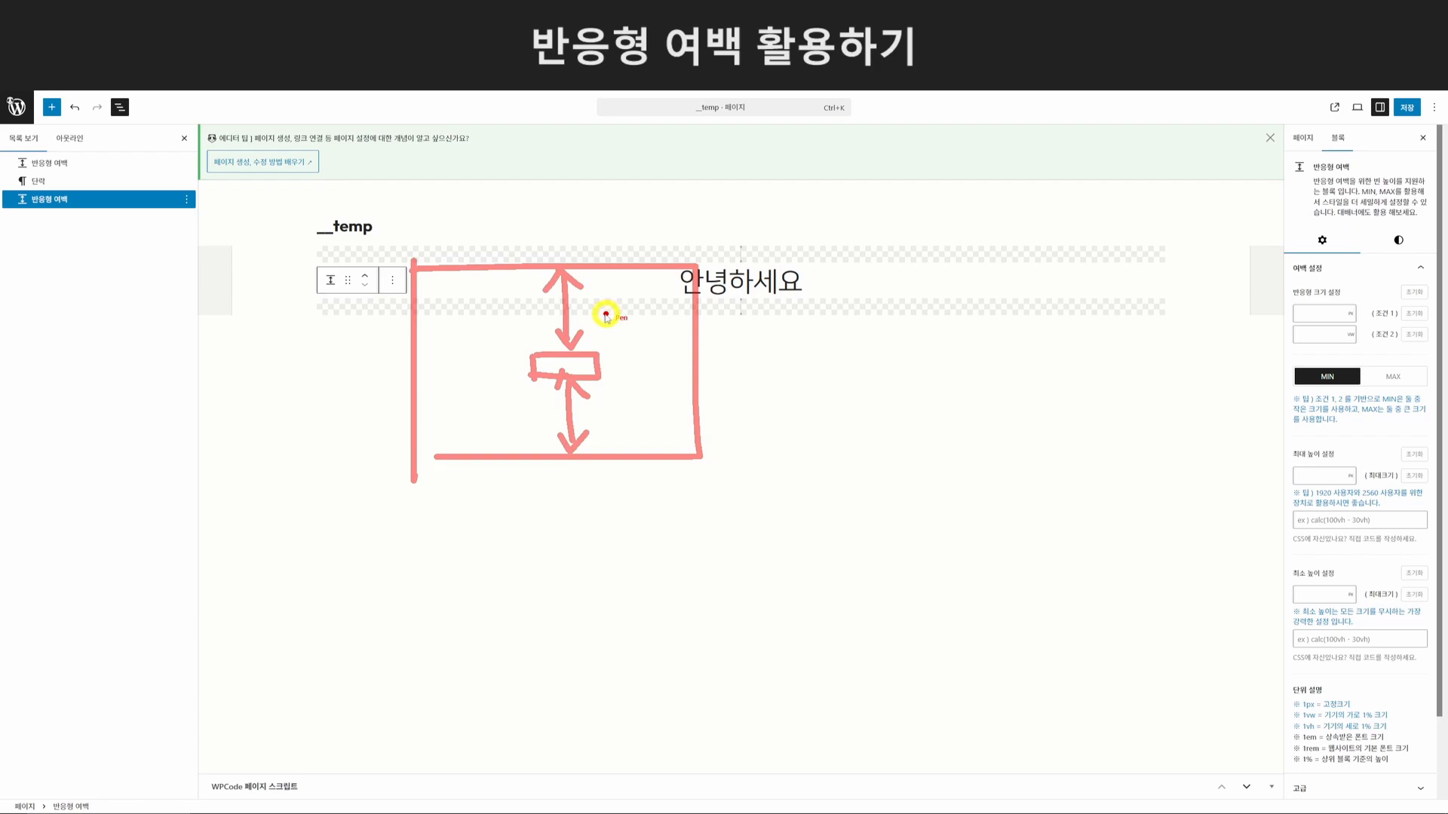
mouse_move(857, 279)
mouse_down()
mouse_move(860, 443)
mouse_move(955, 288)
mouse_move(956, 423)
mouse_move(858, 427)
mouse_up()
mouse_move(875, 367)
mouse_down()
mouse_move(905, 350)
mouse_move(904, 284)
mouse_move(924, 331)
mouse_move(653, 324)
mouse_up()
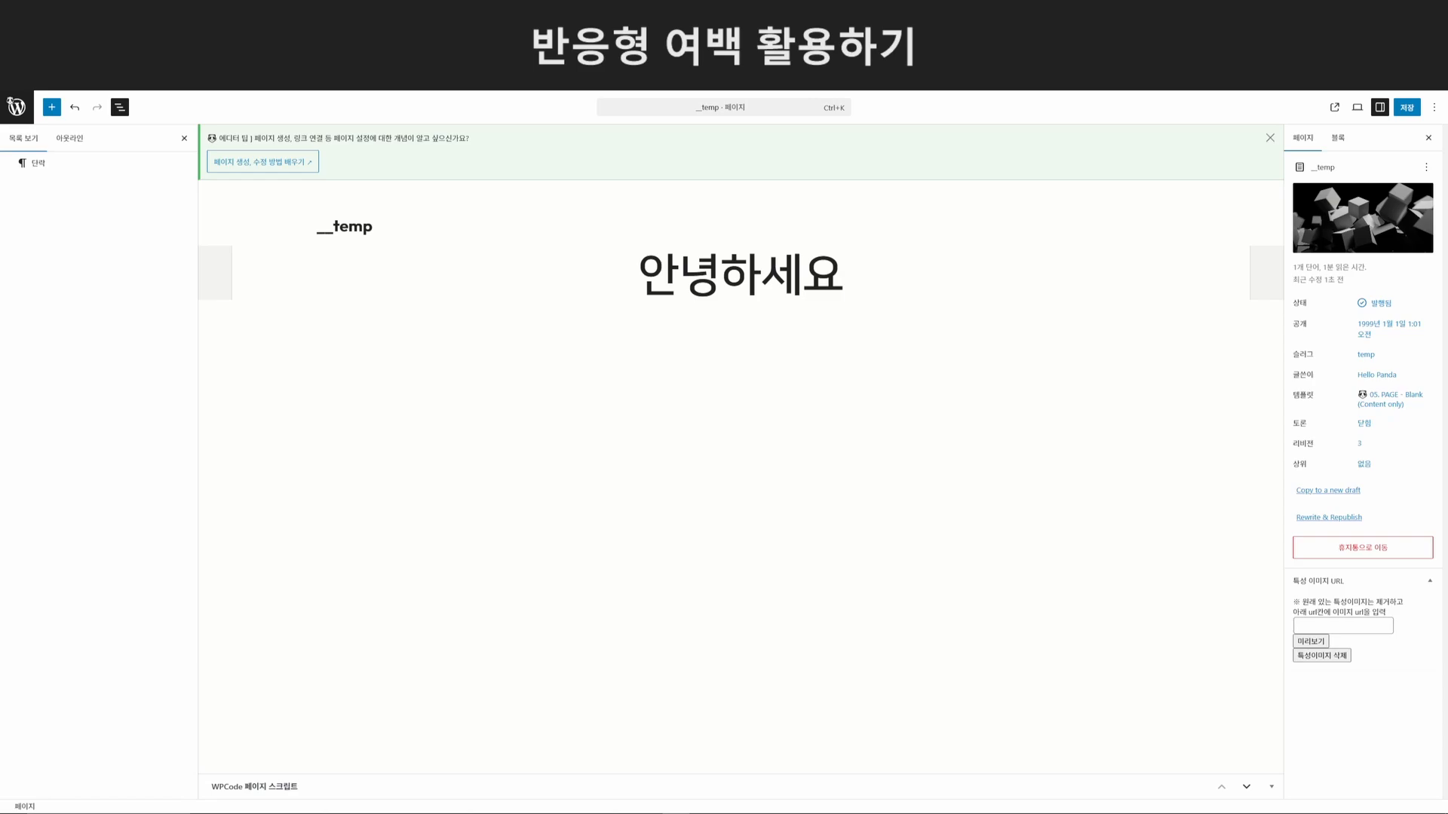
Insert a 공백 (spacer) block above the 안녕하세요 paragraph and set its height to 500 px.
double_click(773, 273)
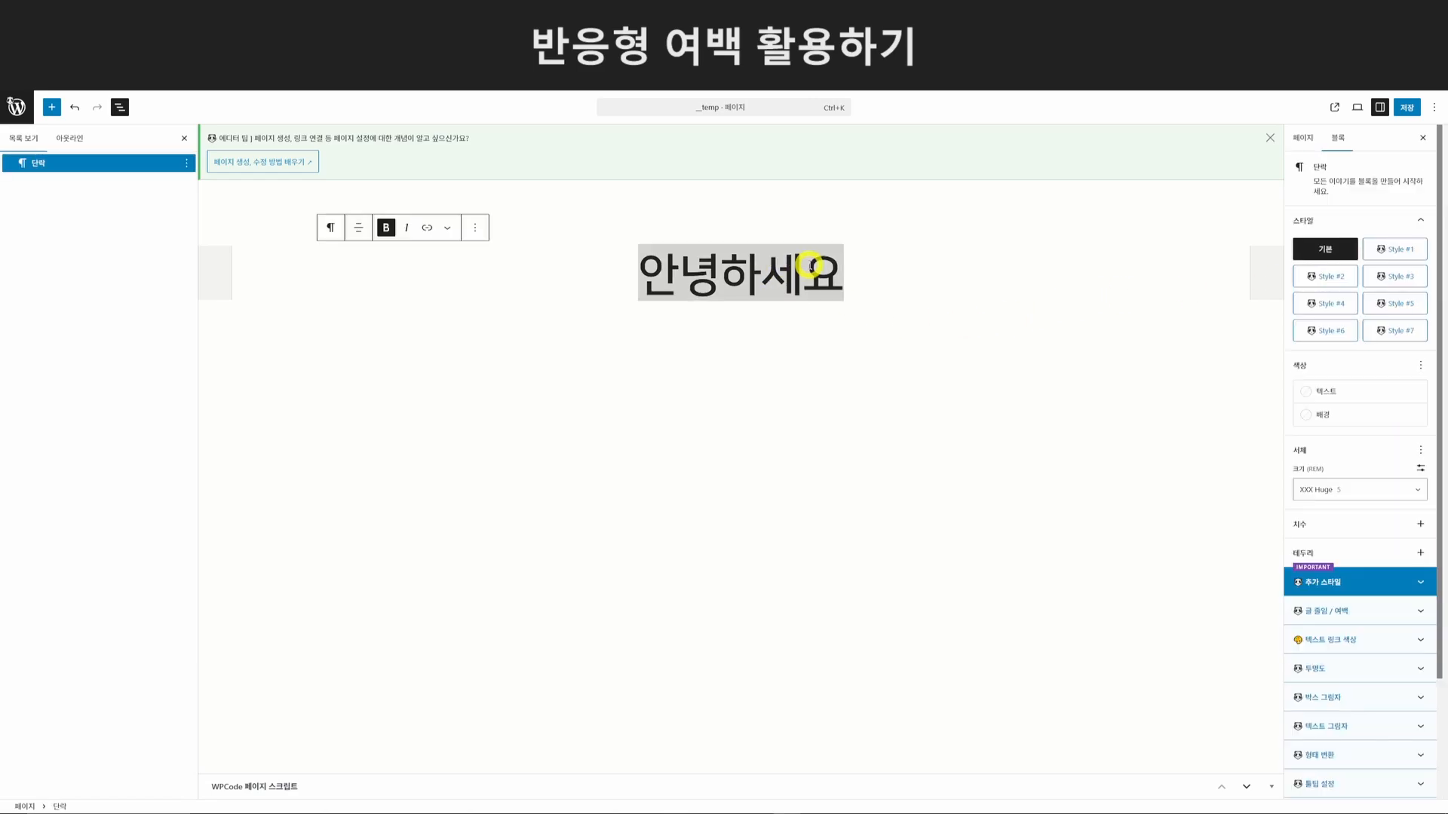
key(ctrl+alt+t)
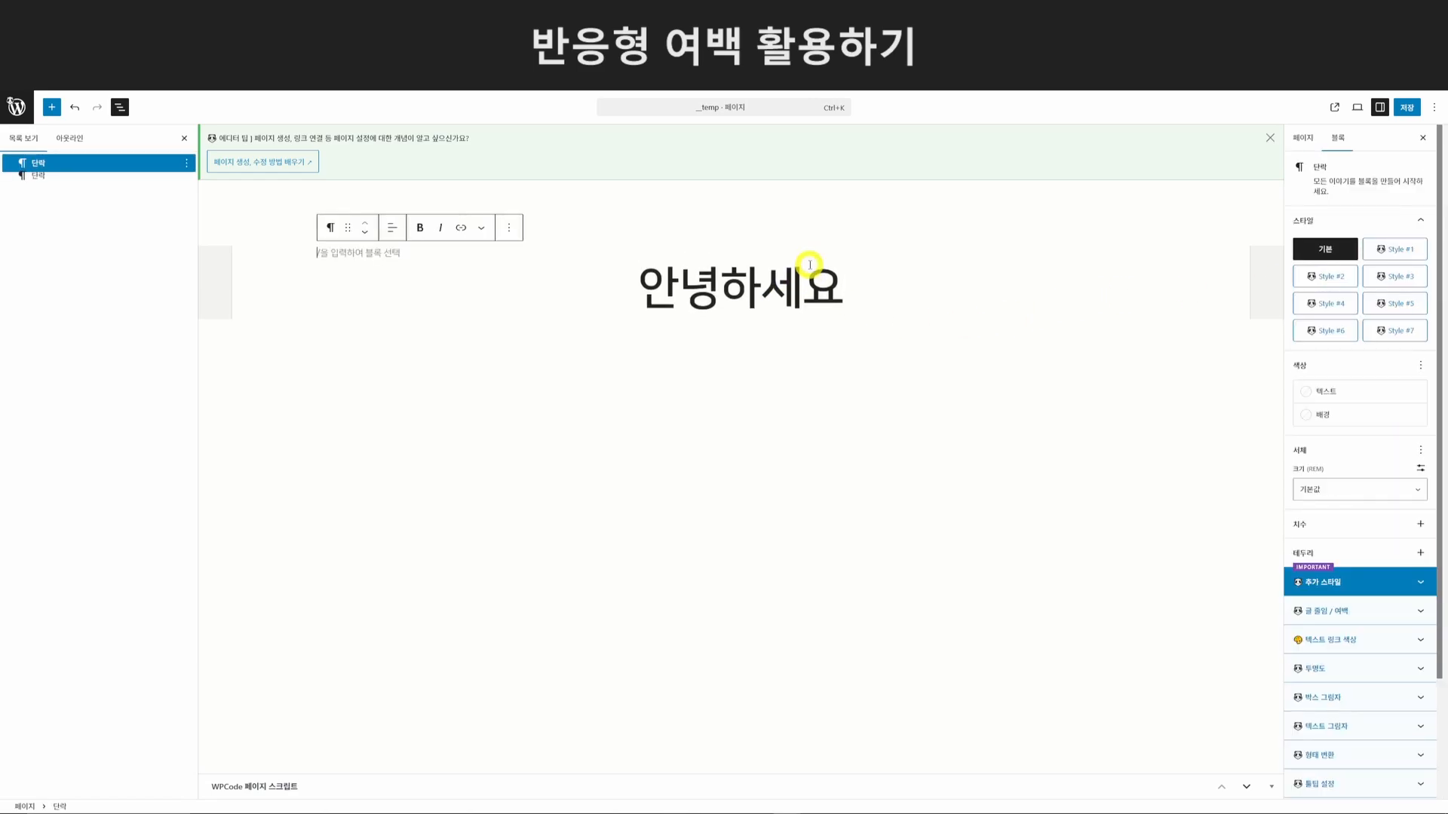
text(/s)
key(BackSpace)
key(Return)
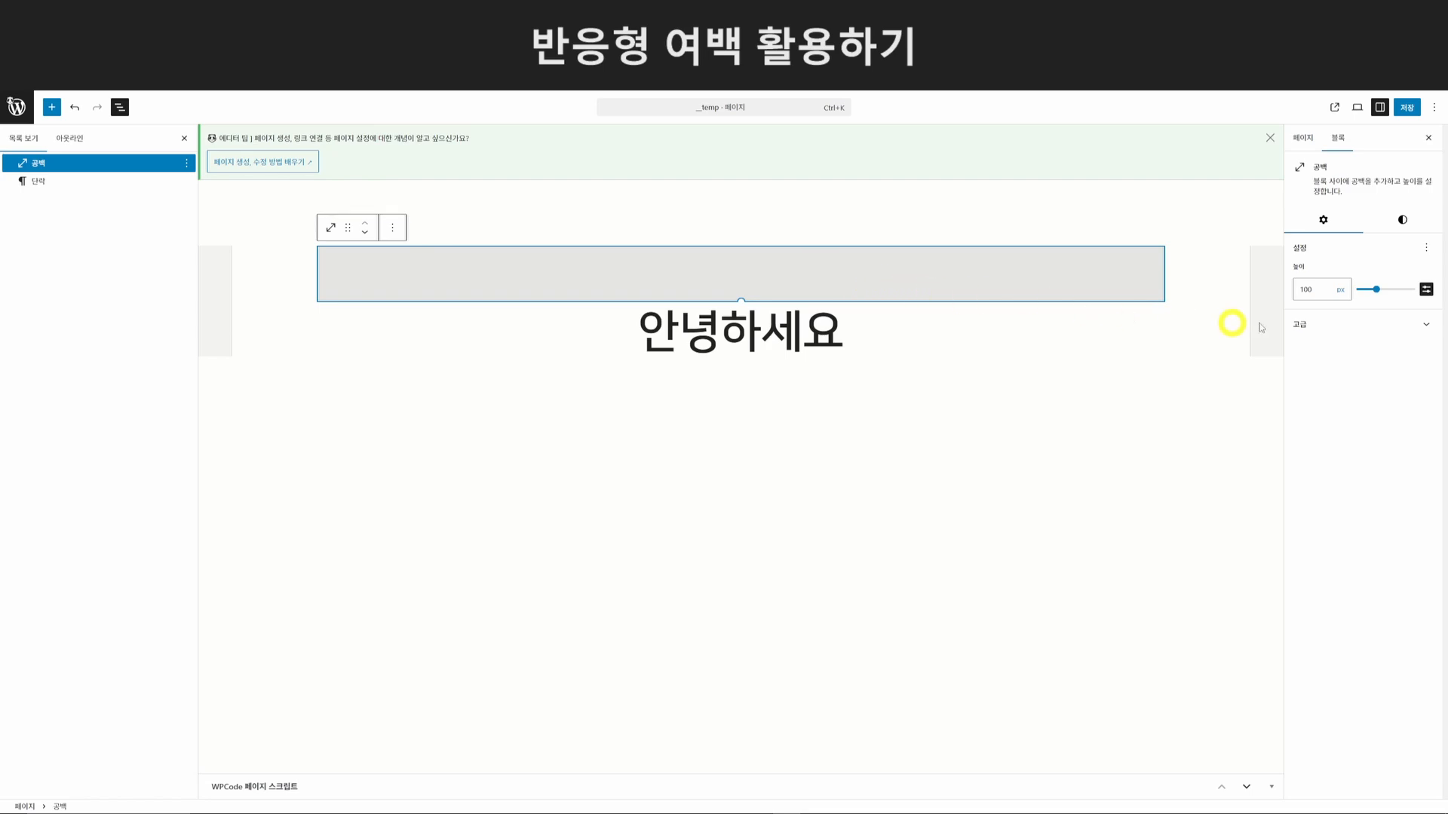
double_click(1311, 289)
text(500)
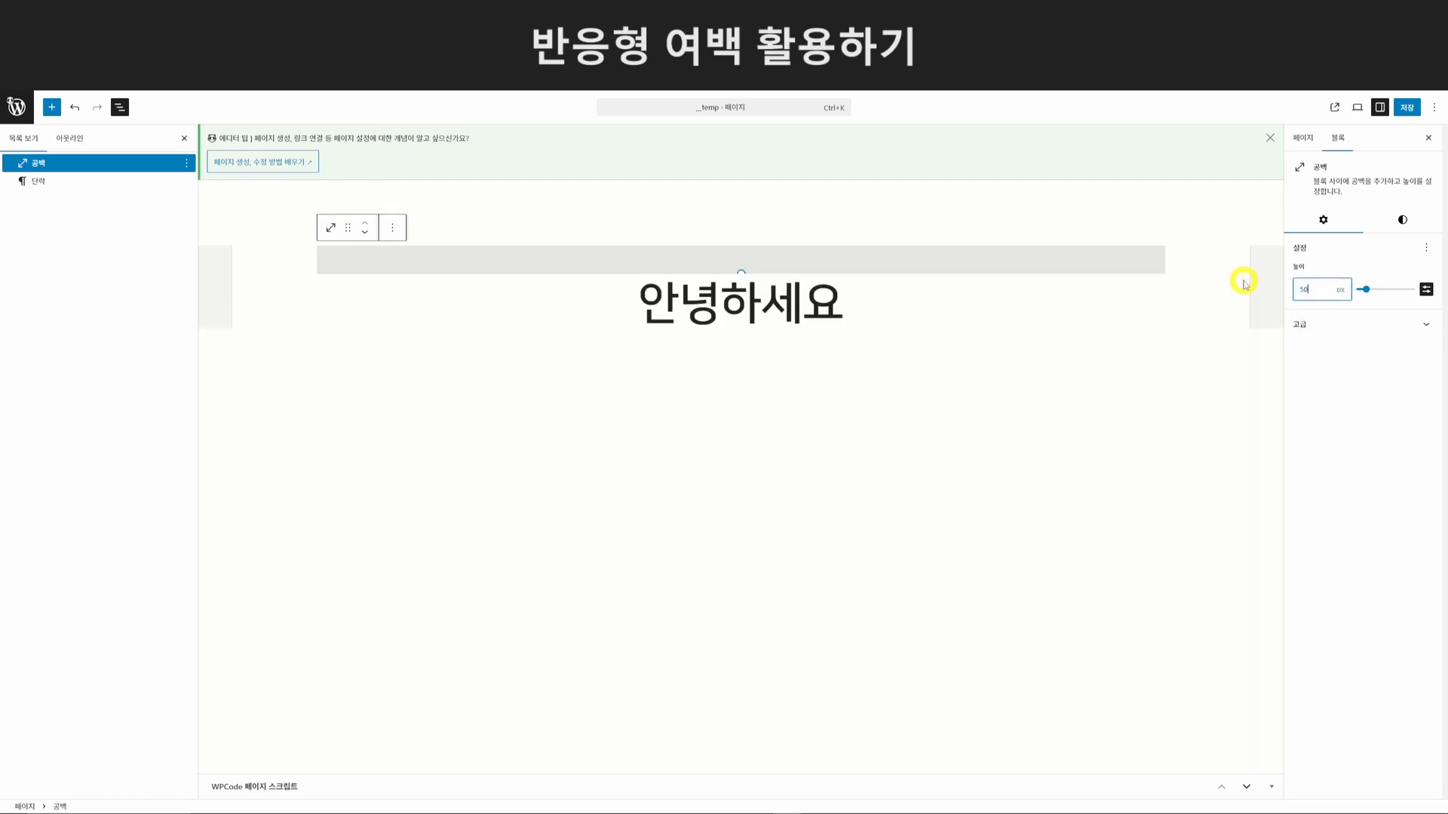
Copy the 500 px spacer to below the 안녕하세요 paragraph and save the page.
click(861, 463)
key(ctrl+c)
click(952, 562)
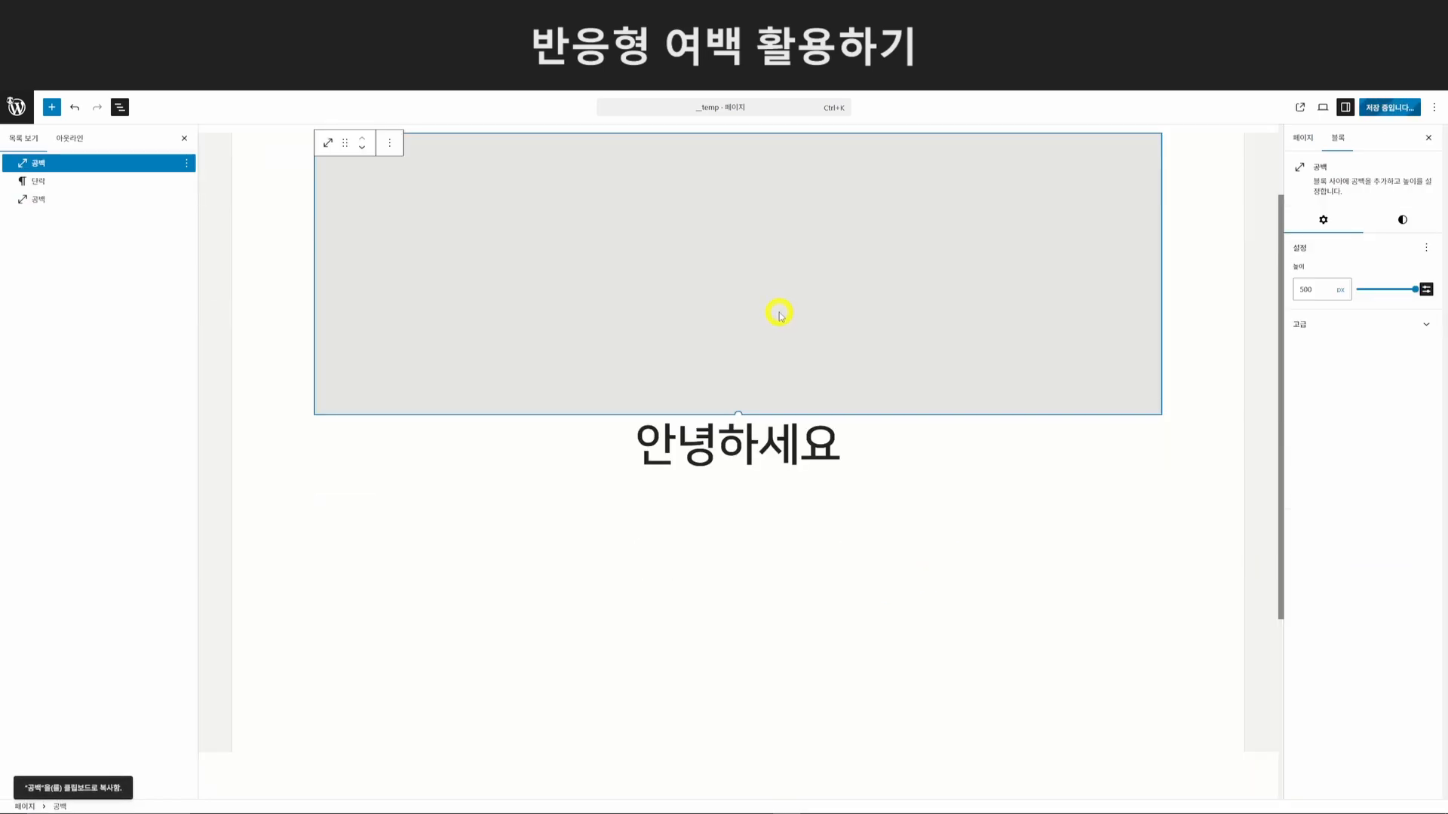
click(811, 546)
click(889, 323)
click(897, 546)
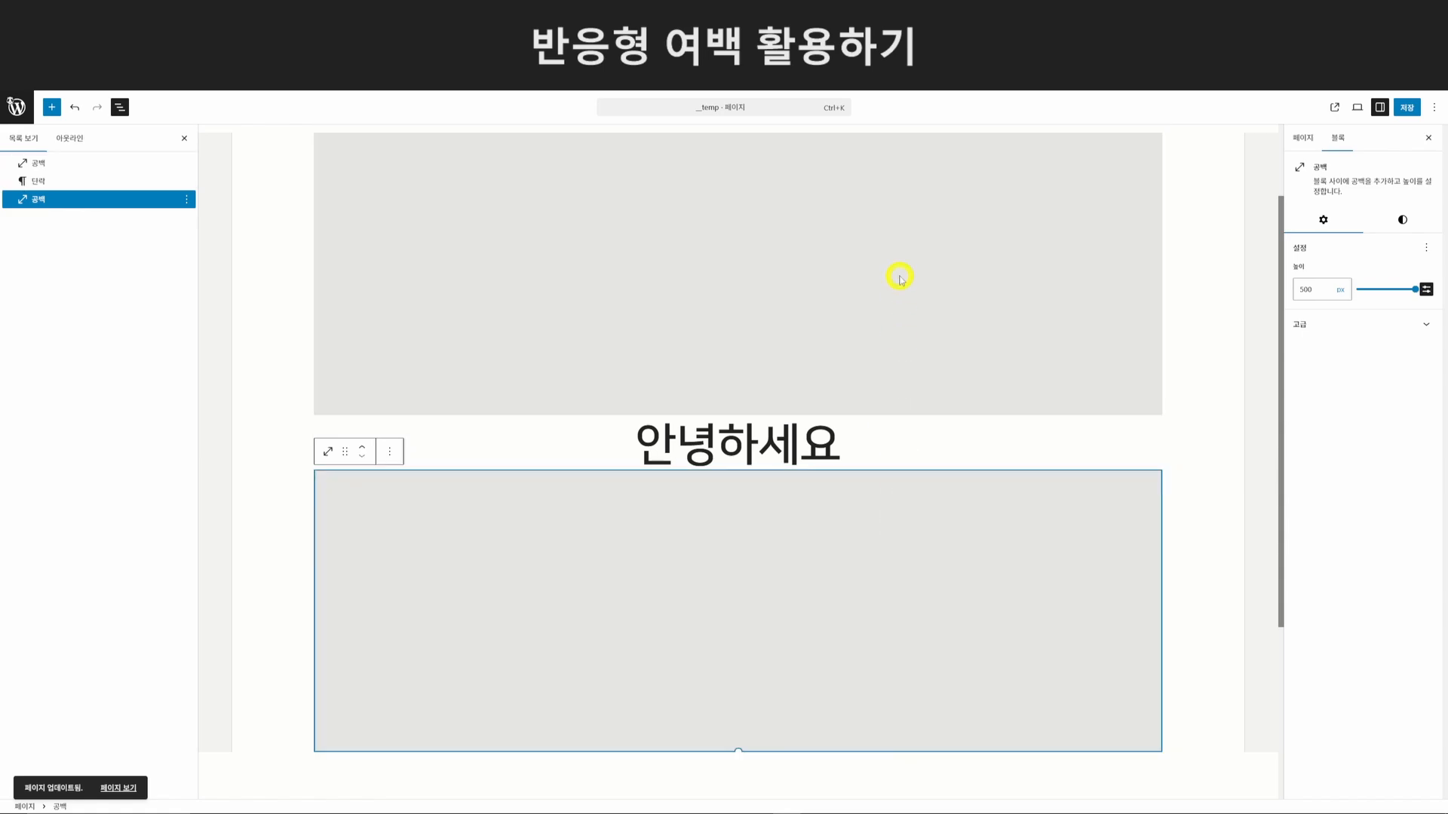
click(902, 281)
click(911, 546)
click(921, 300)
click(927, 546)
click(933, 331)
click(945, 549)
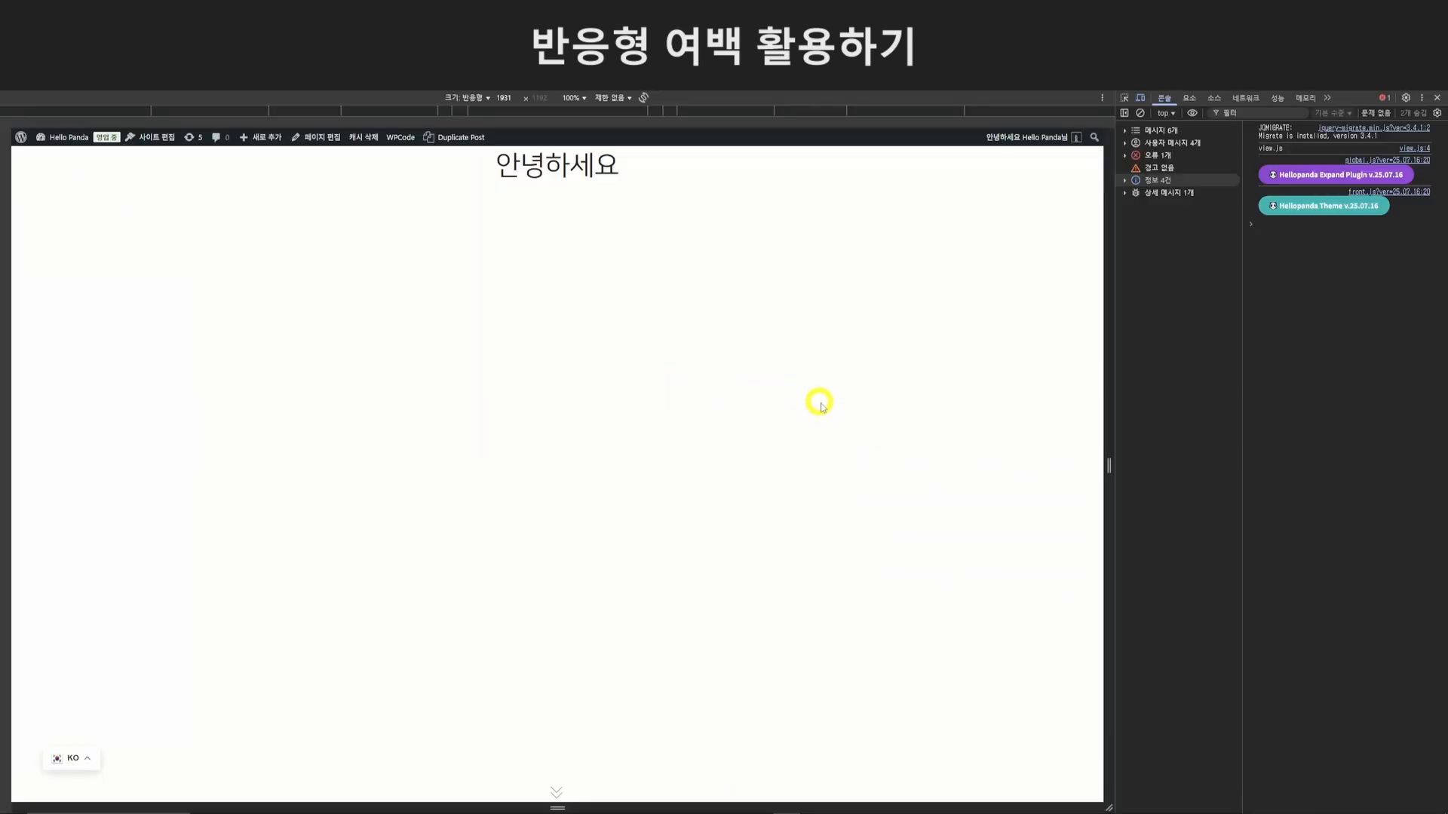
Reload the published page in the browser's responsive view, shrink the viewport to about 353 × 619, and examine the spacing around the text.
key(F5)
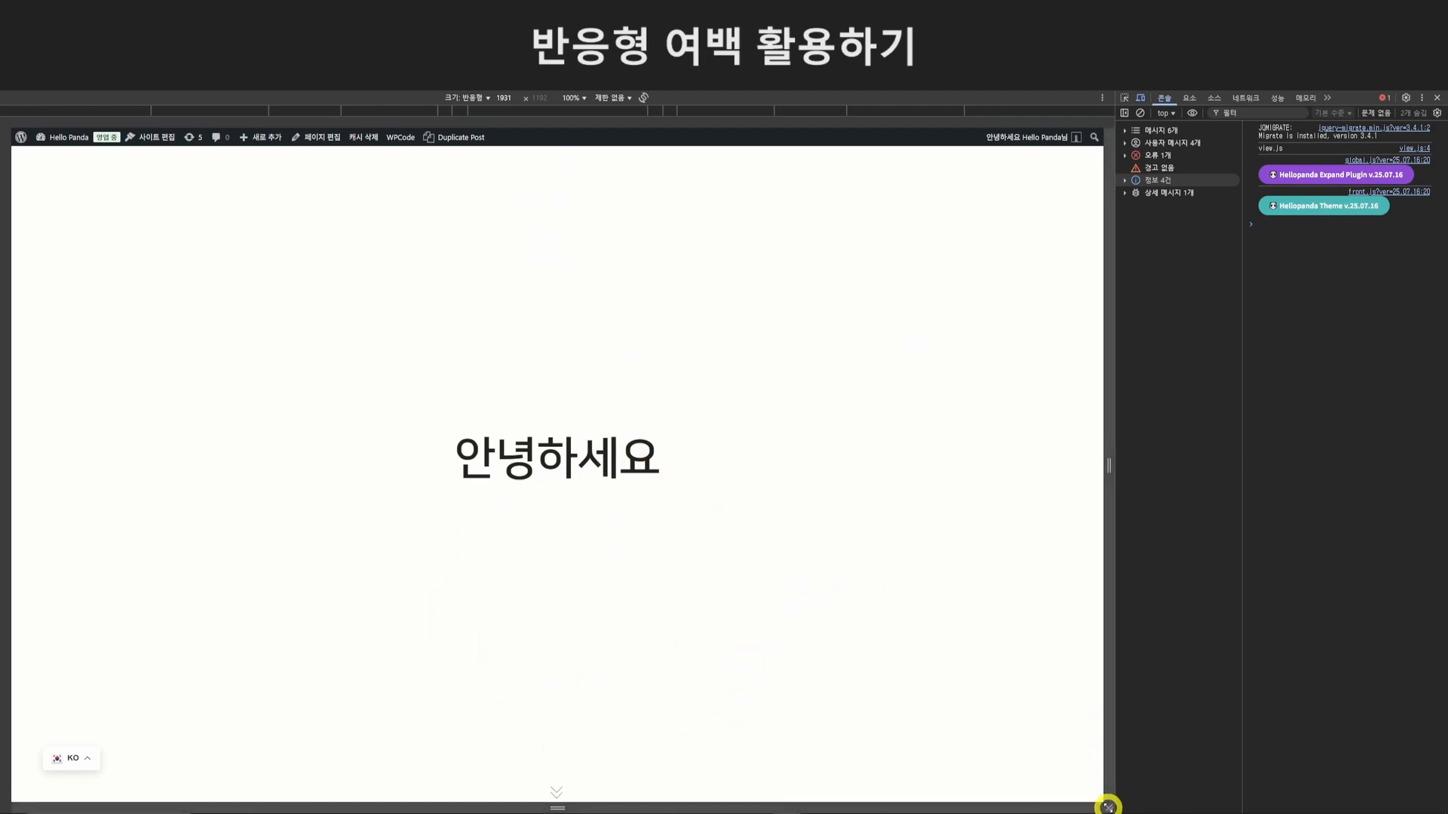
drag(1106, 806, 656, 478)
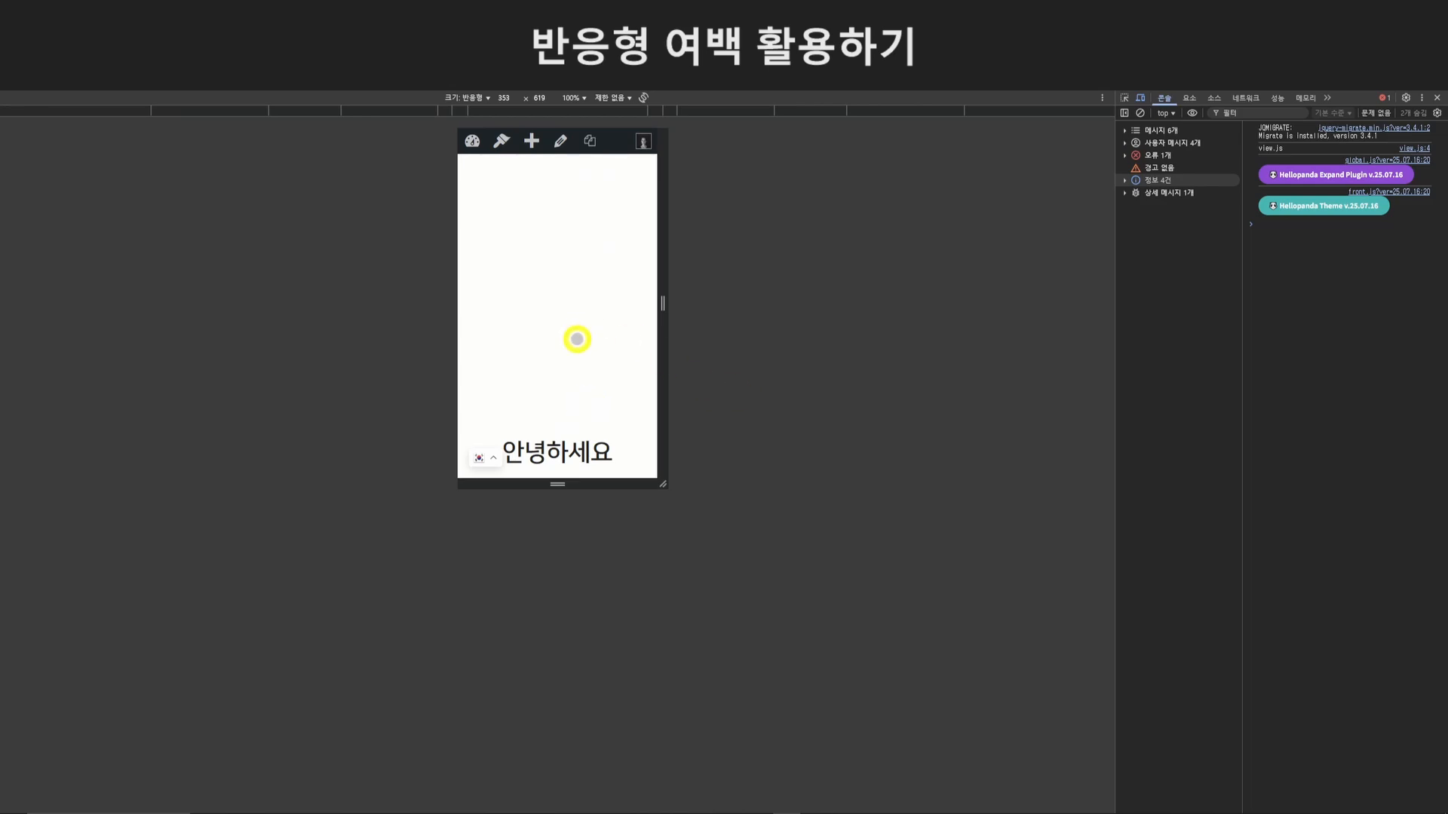
drag(575, 337, 595, 181)
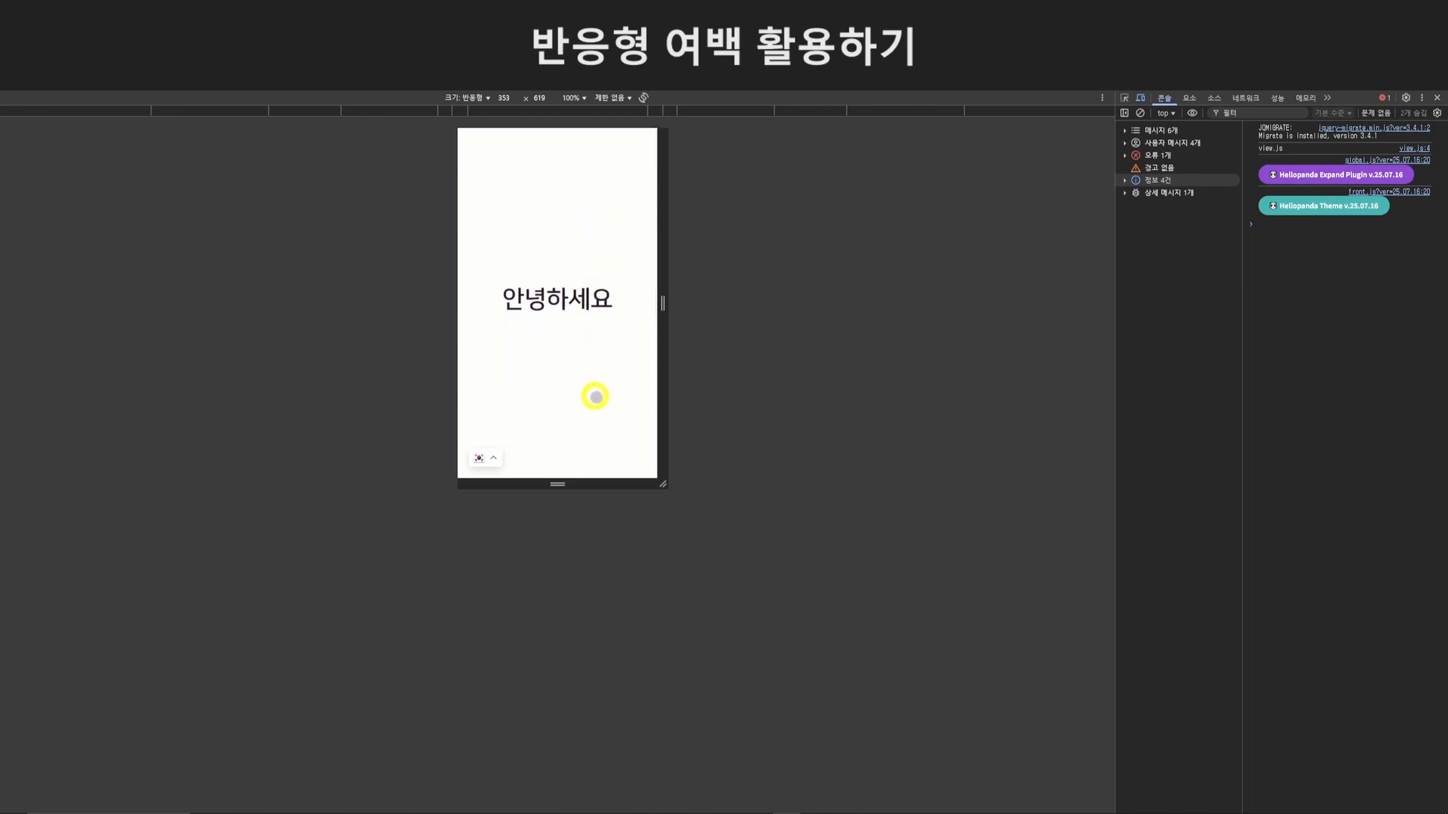
drag(603, 411, 581, 293)
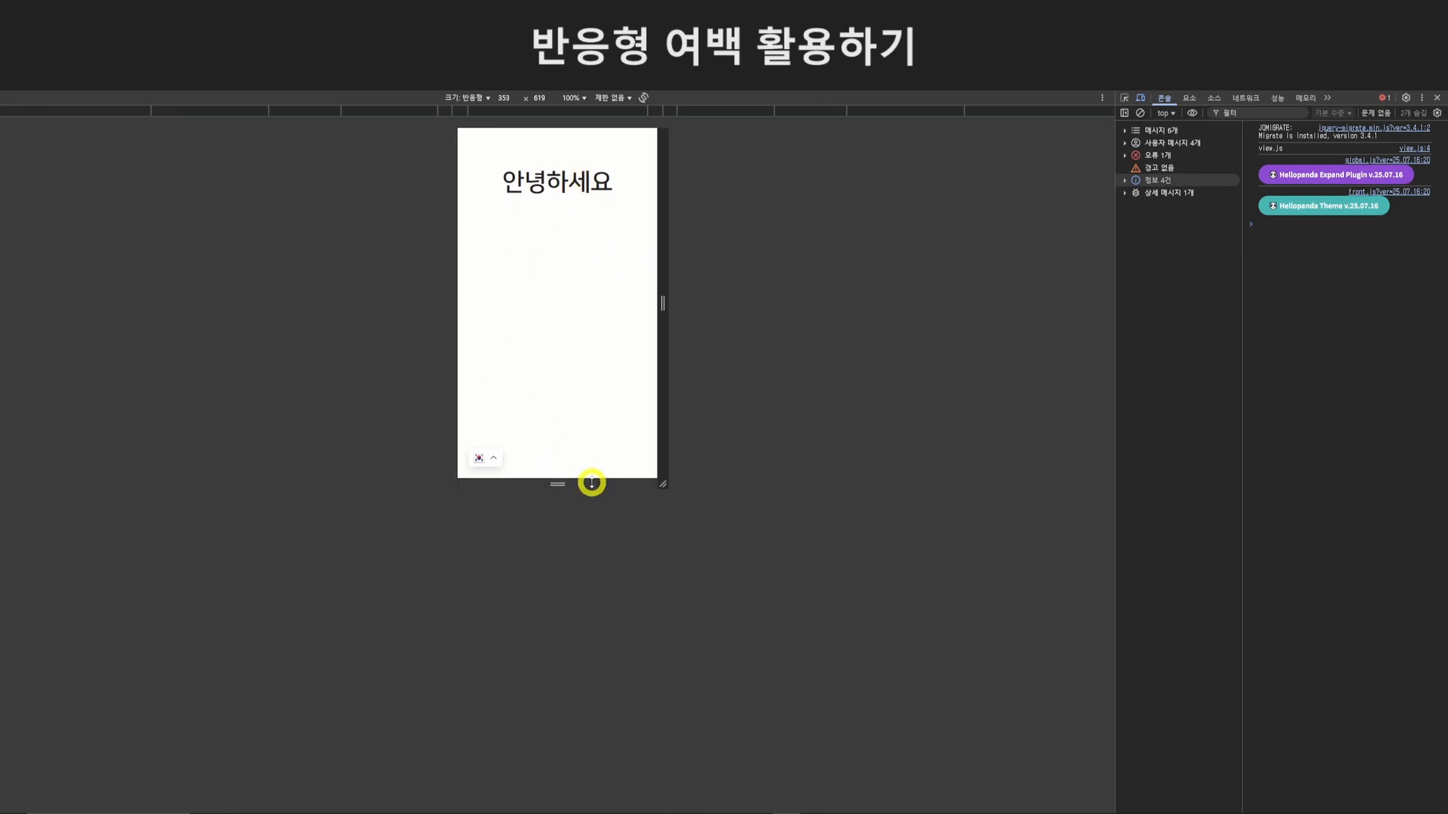
drag(570, 205, 582, 469)
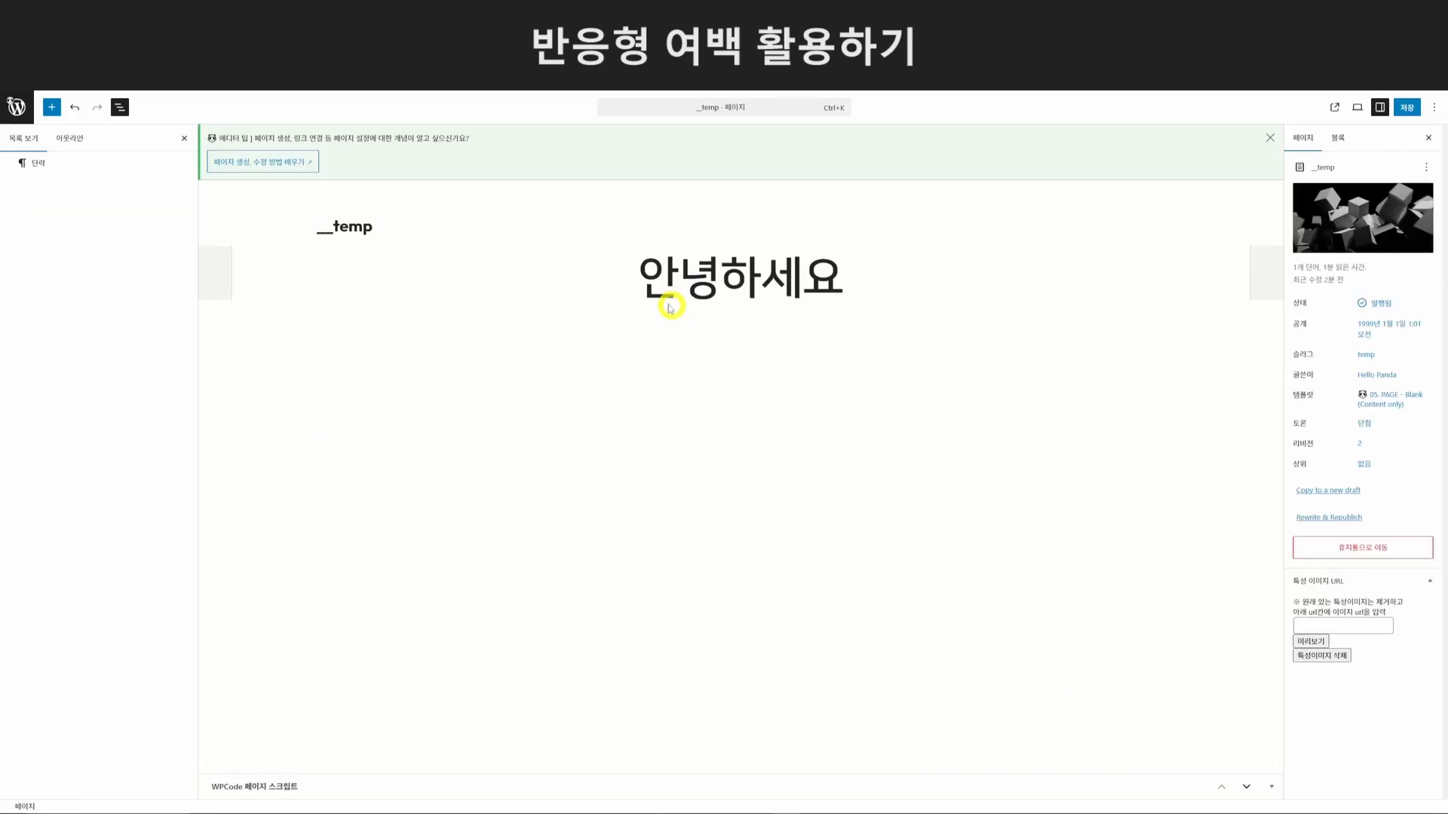
Insert a 반응형 여백 (responsive spacing) block above the 안녕하세요 paragraph.
click(551, 282)
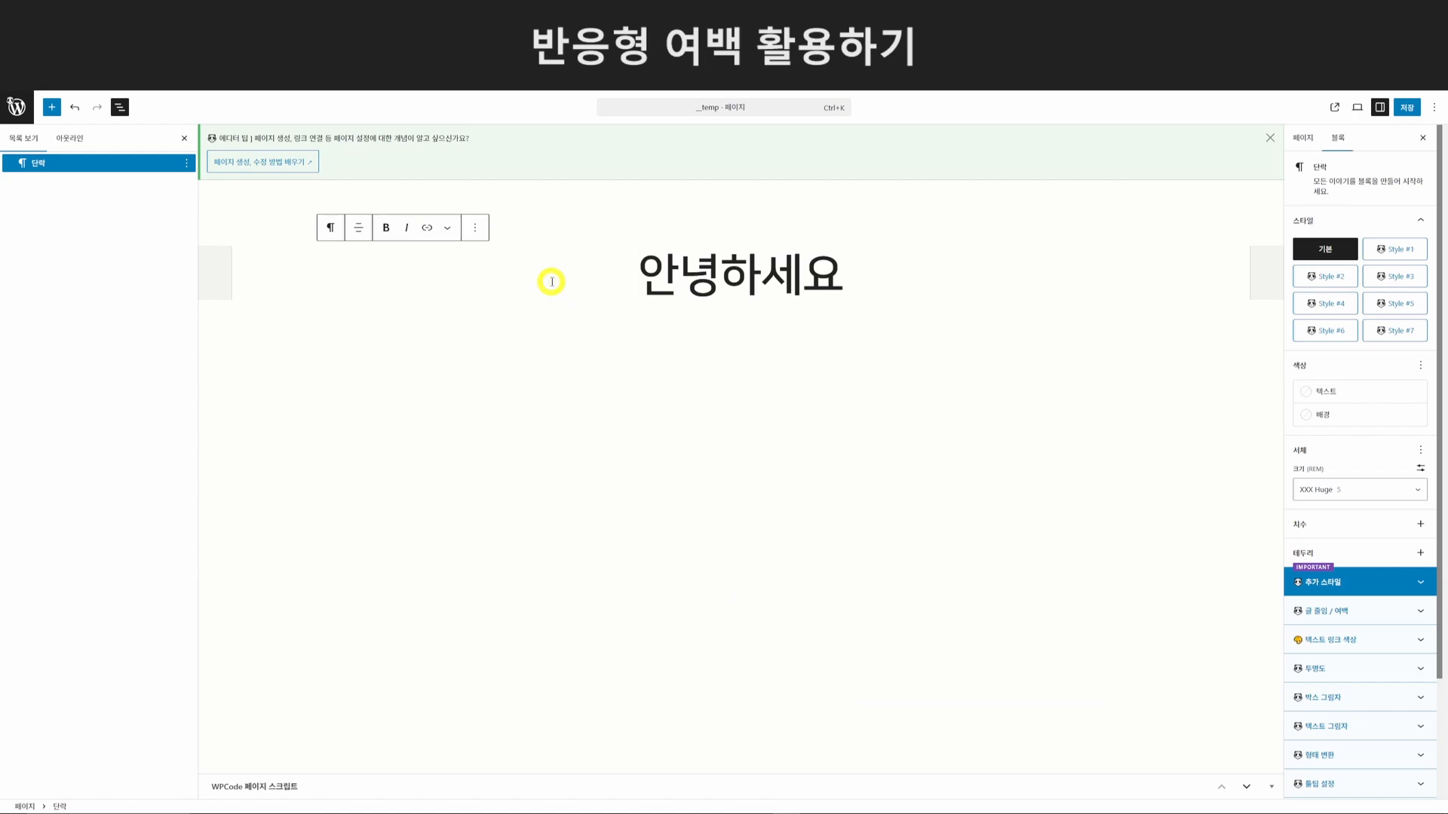
key(Return)
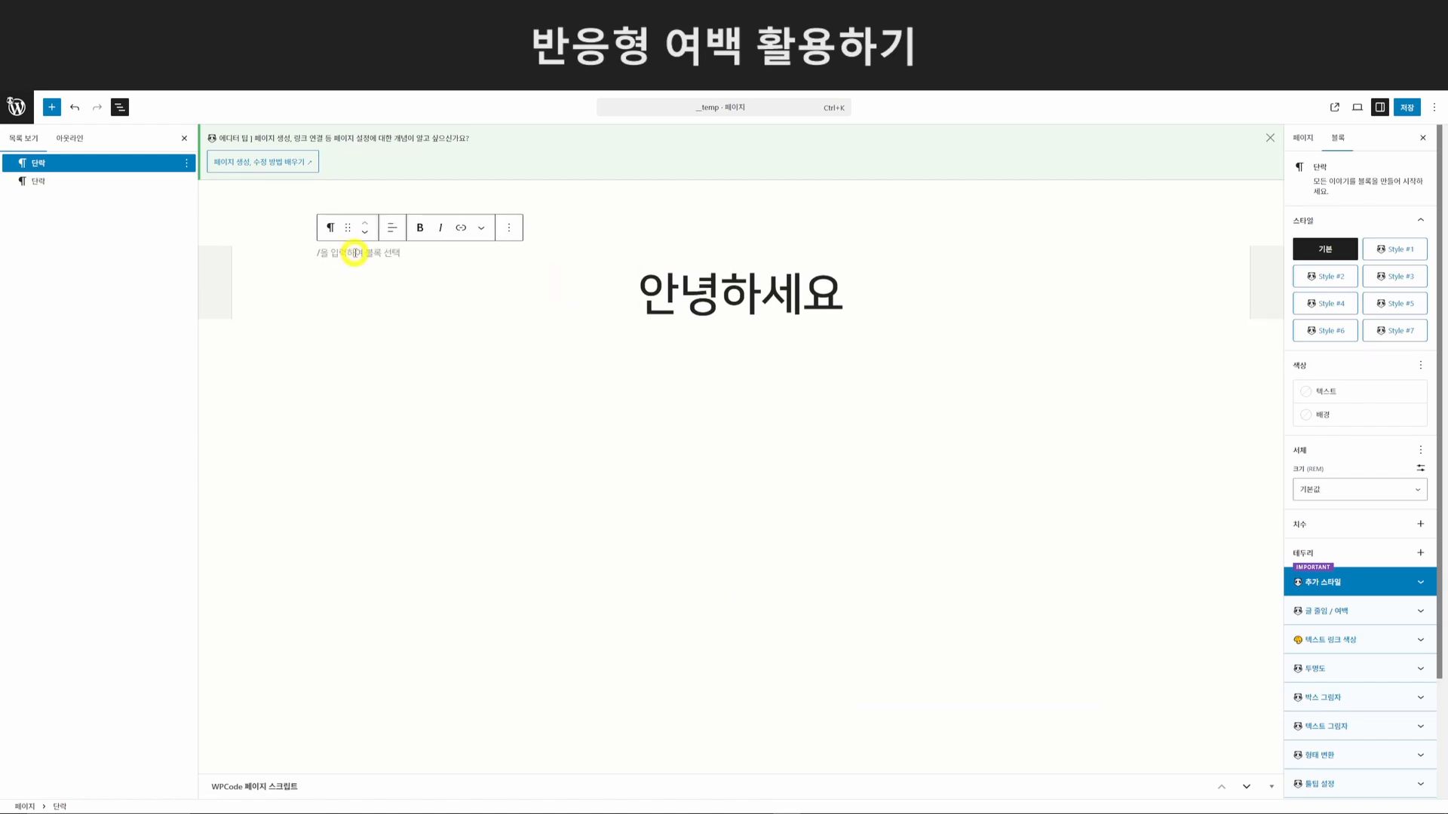
text(/반응형)
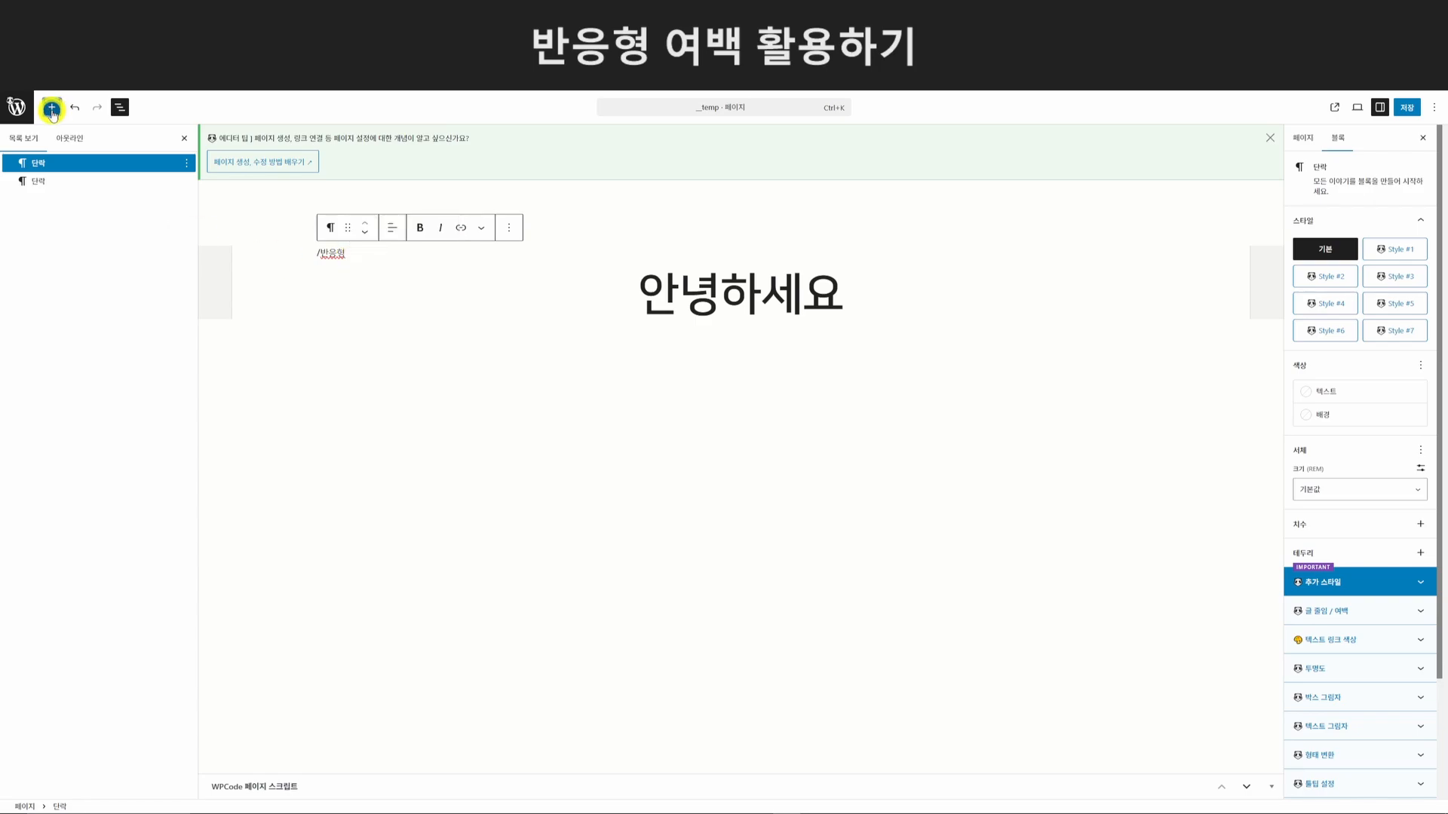
click(51, 106)
scroll(98, 422, down, 2)
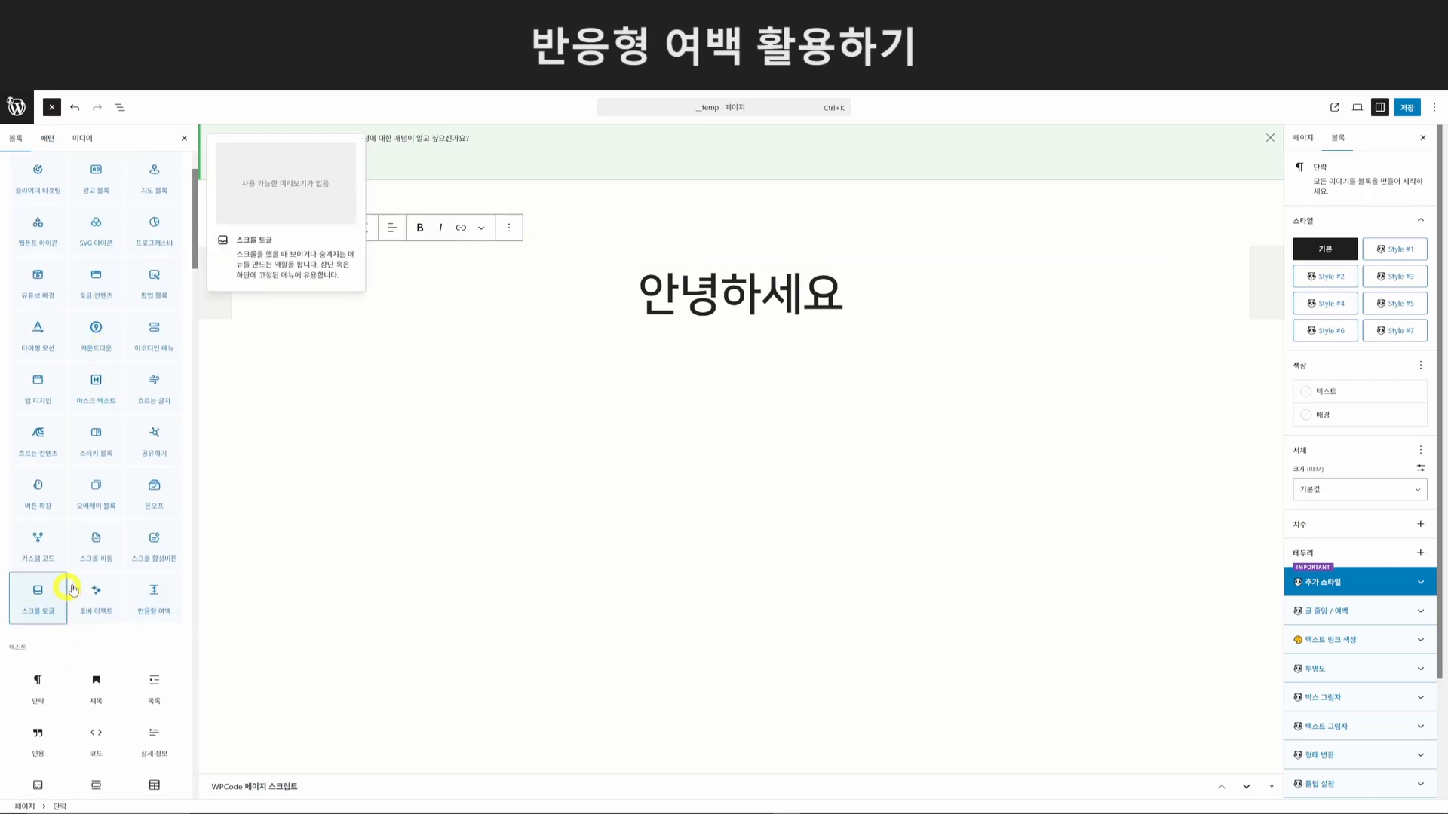
click(162, 602)
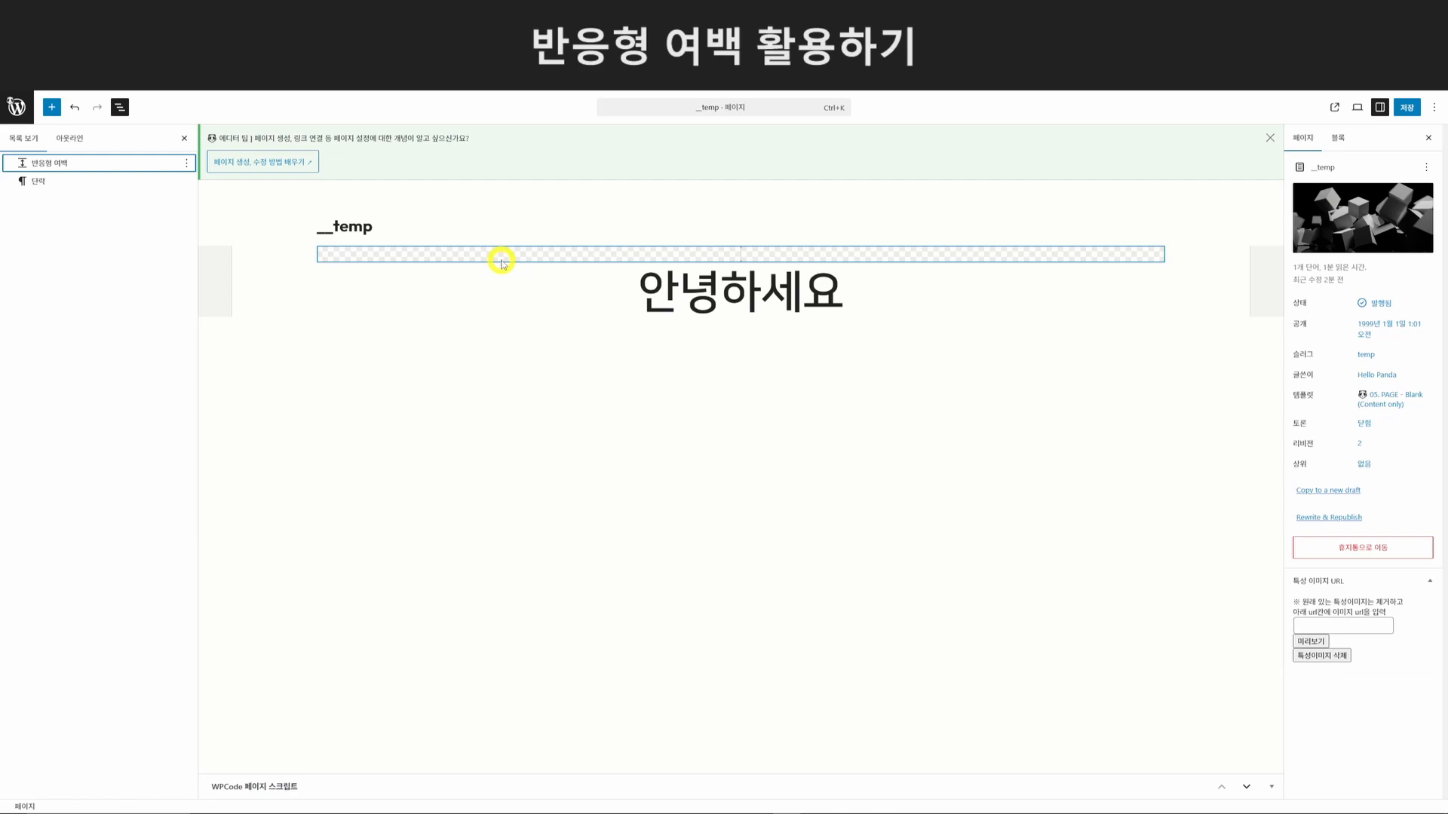
Duplicate the 반응형 여백 block and move the copy below the 안녕하세요 paragraph.
click(501, 261)
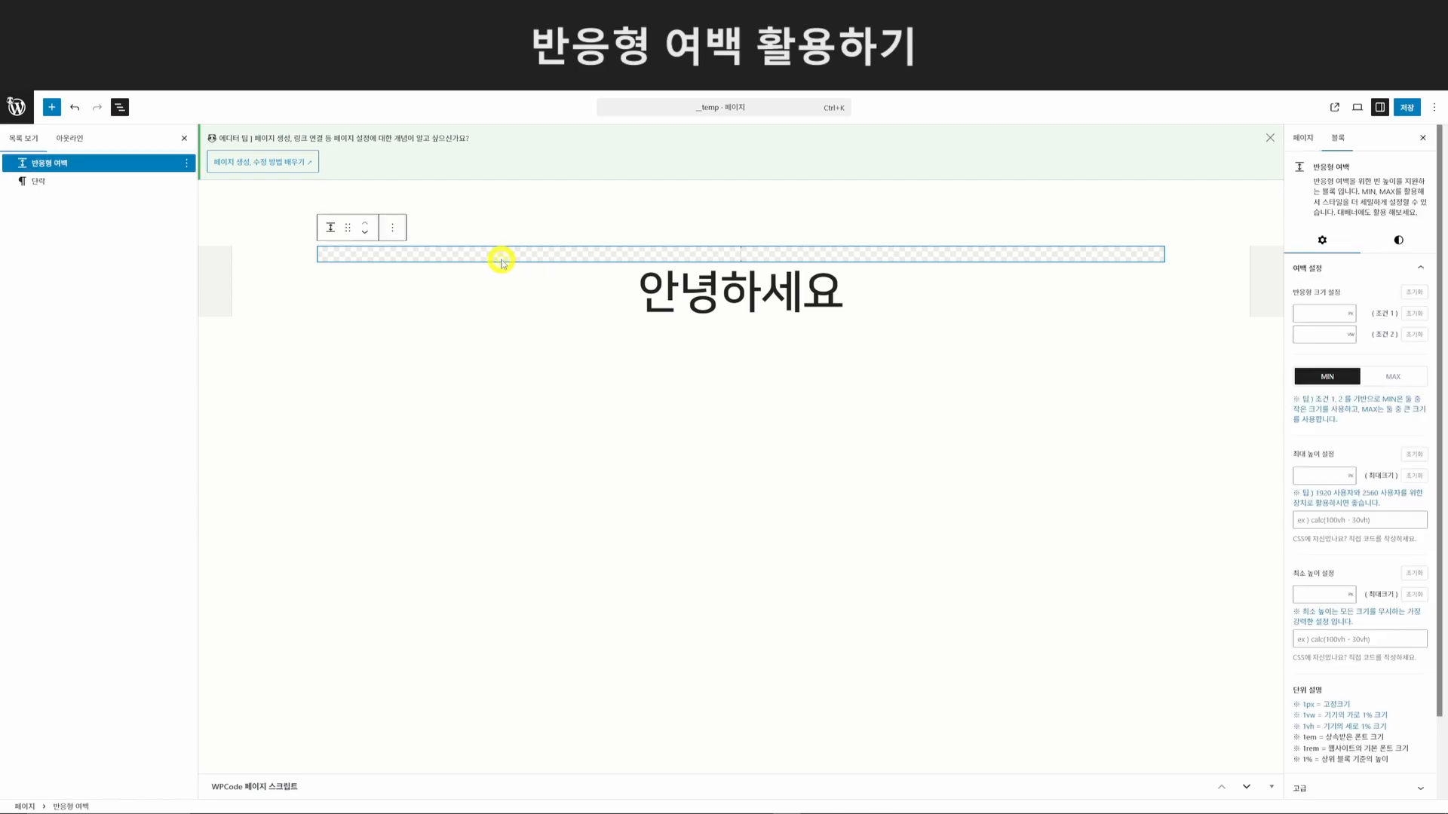
key(ctrl+shift+d)
click(365, 249)
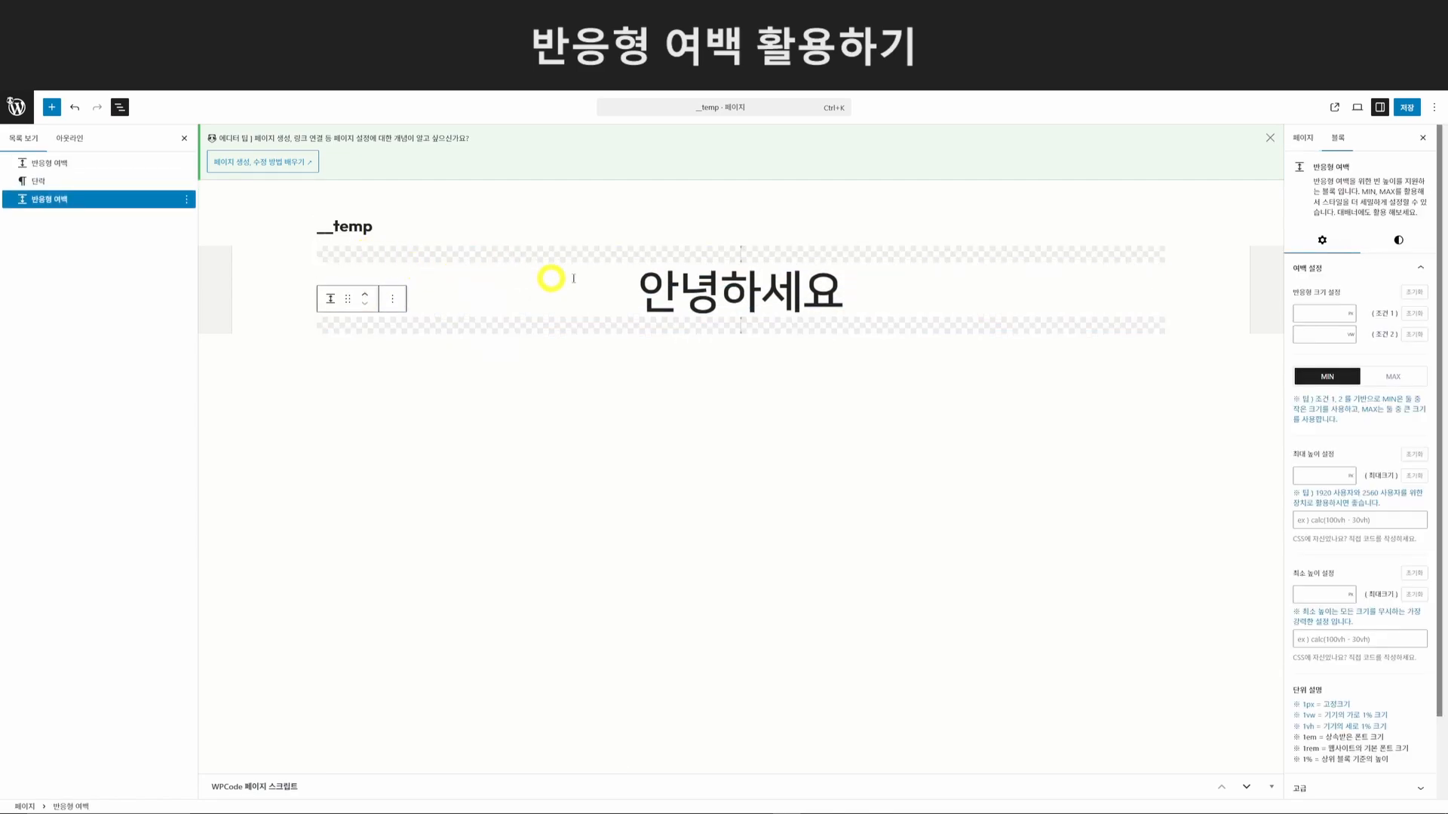
click(829, 258)
click(853, 339)
click(853, 322)
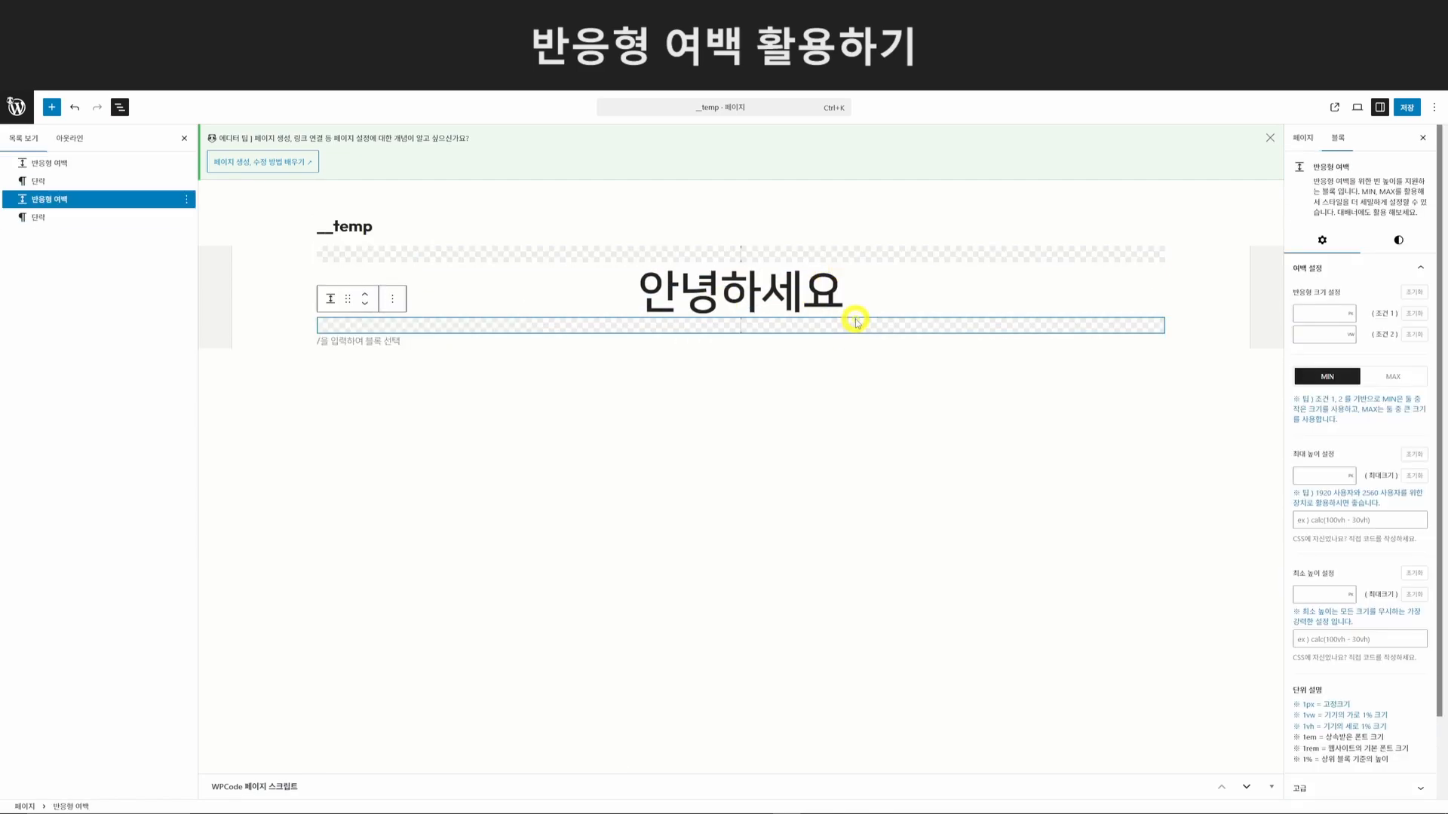
click(425, 342)
key(BackSpace)
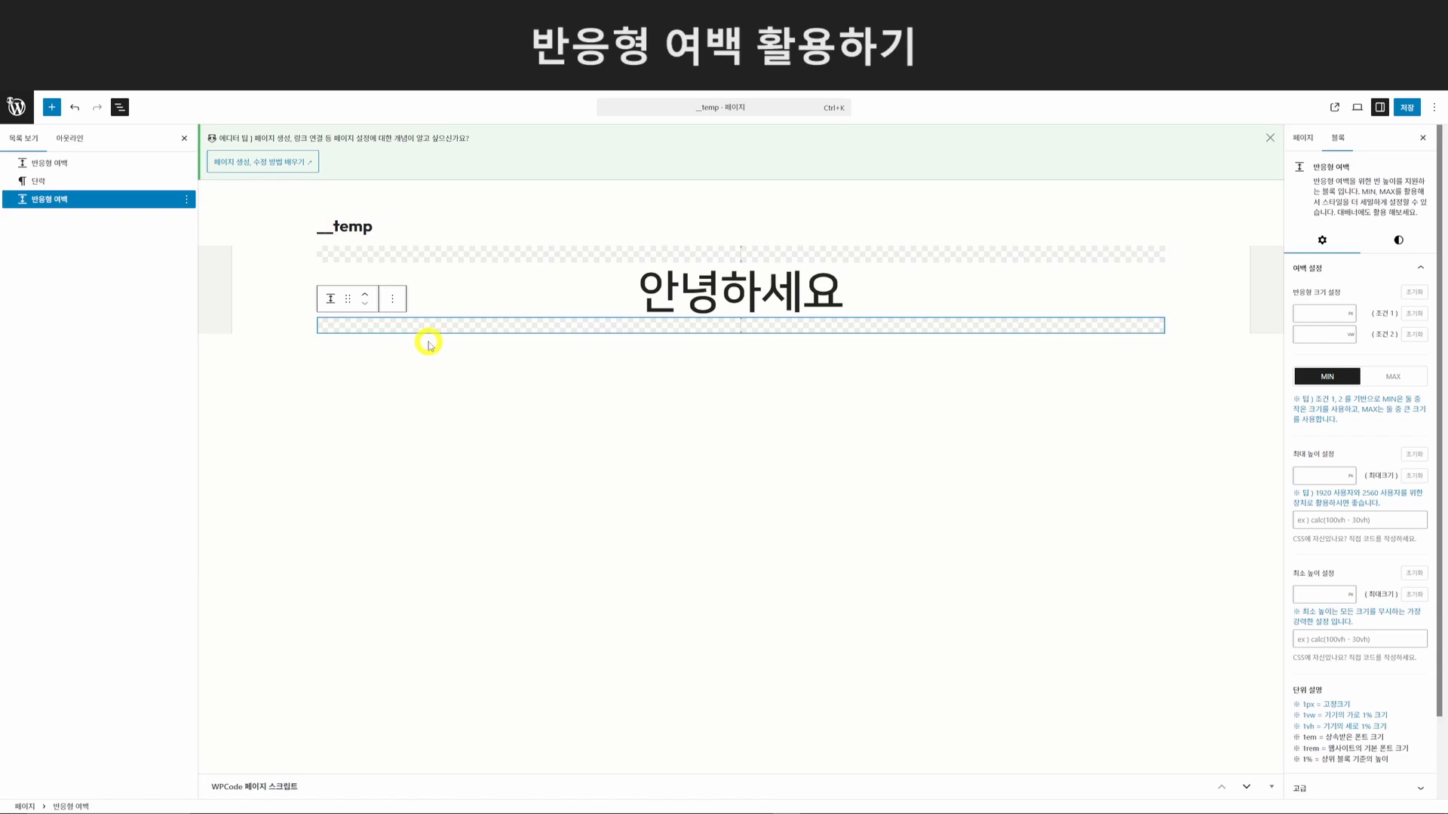
Select the upper 반응형 여백 block and choose vw as the unit for condition 2 of its responsive size.
click(784, 255)
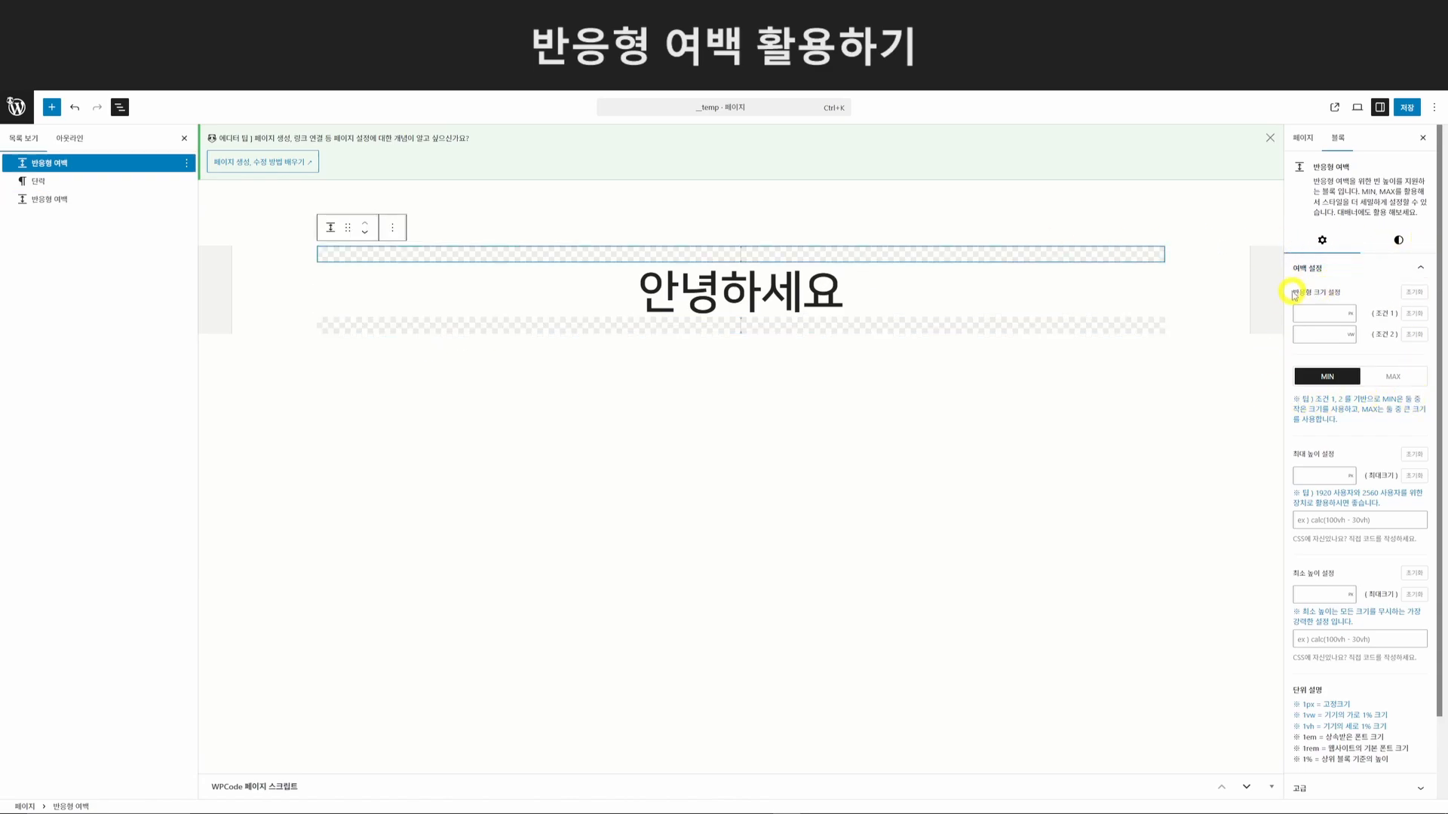
drag(1292, 293, 1350, 295)
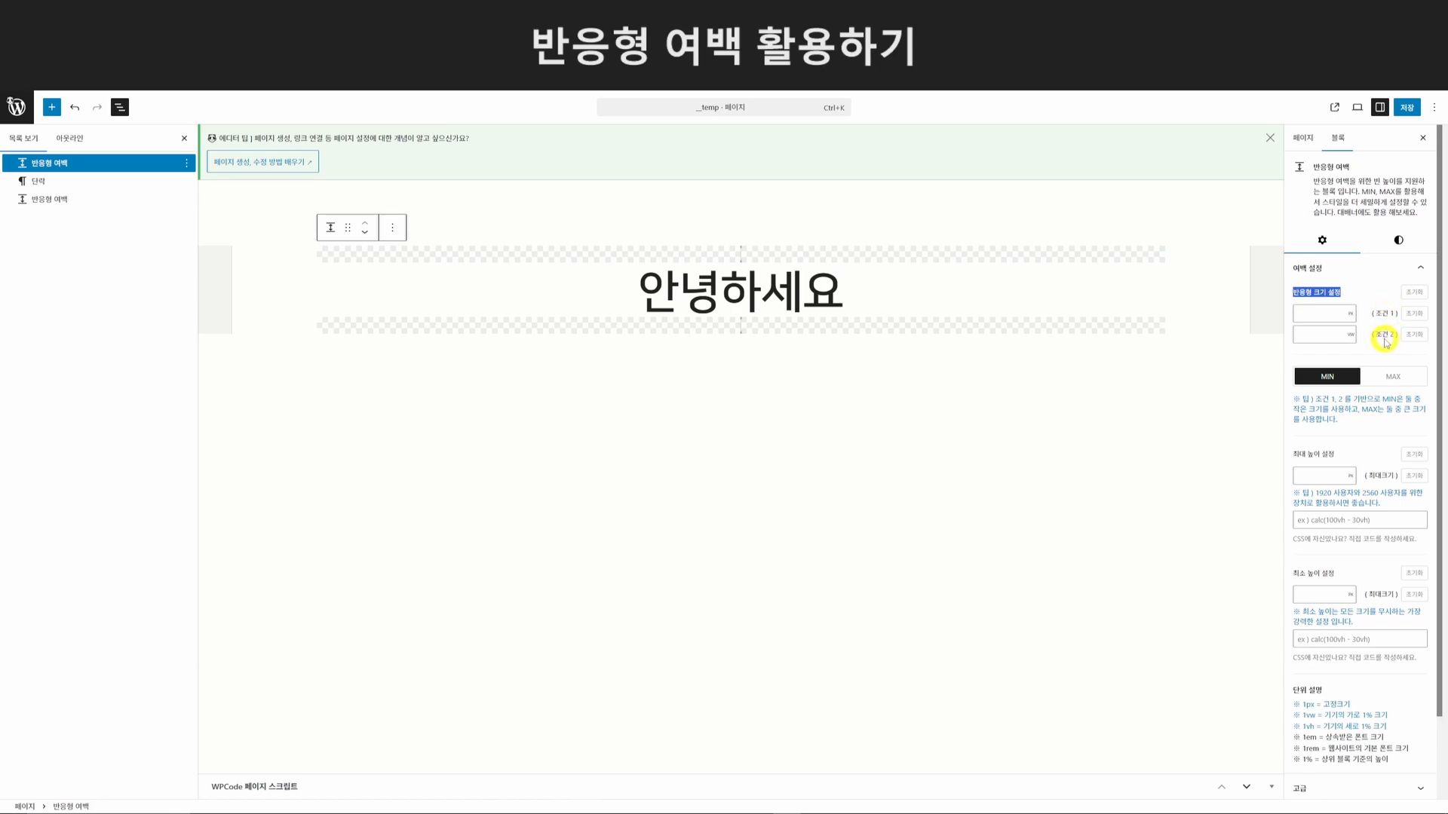
click(1376, 312)
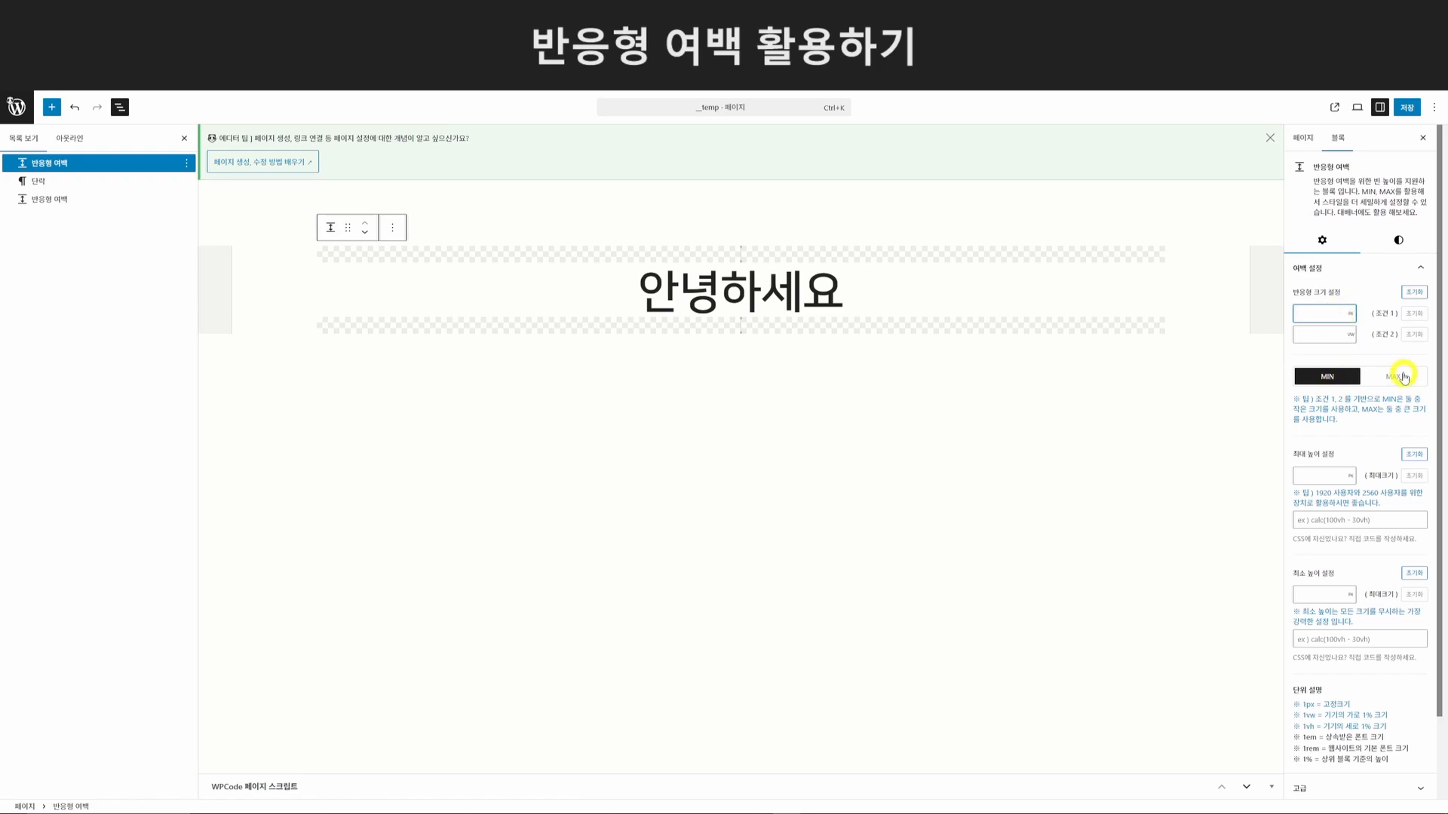
click(1349, 334)
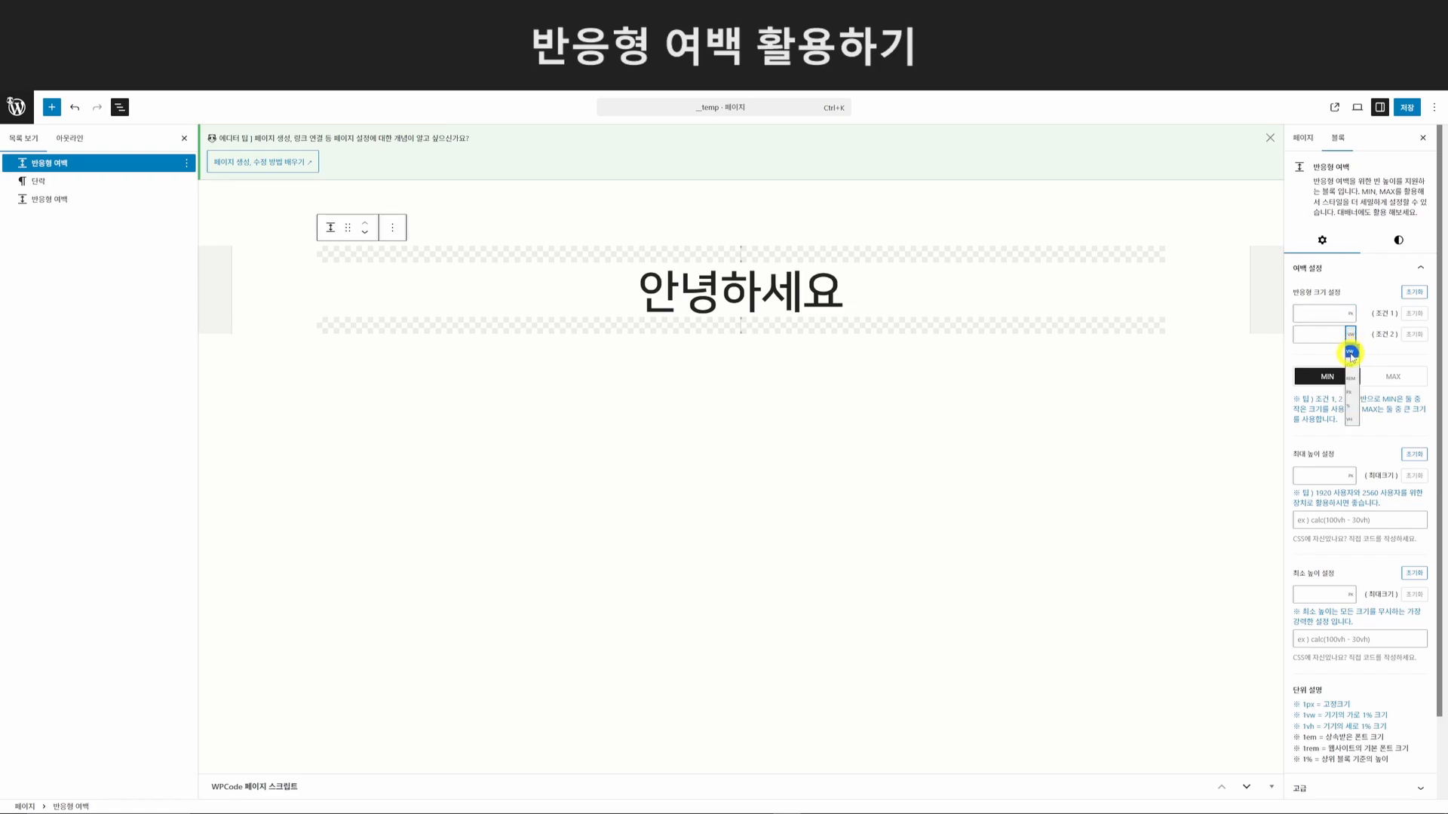
click(1352, 353)
mouse_move(602, 324)
mouse_down()
mouse_move(1069, 268)
mouse_move(1380, 147)
mouse_move(1447, 91)
mouse_up()
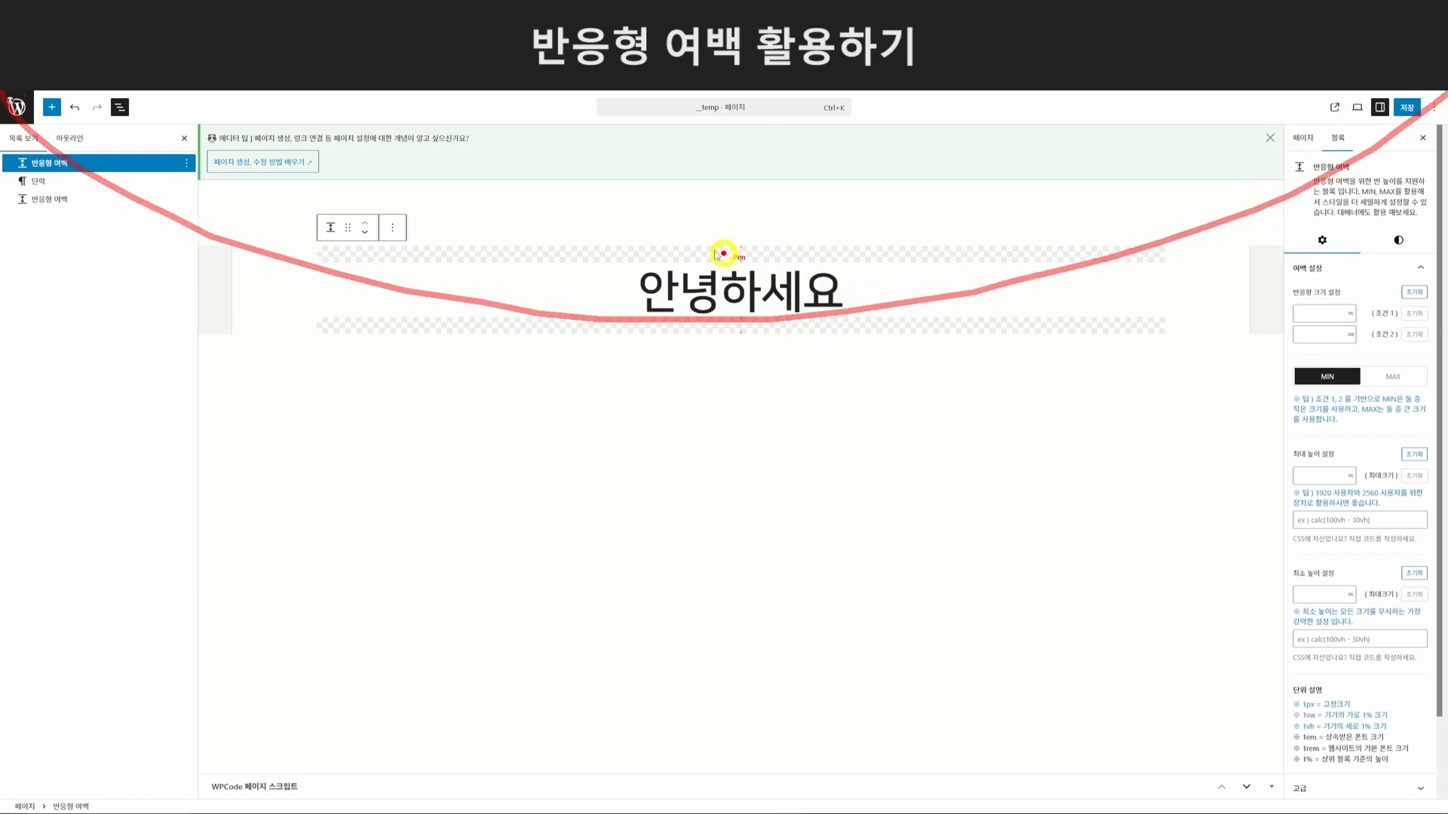
mouse_move(690, 91)
mouse_down()
mouse_move(252, 229)
mouse_move(12, 101)
mouse_move(257, 172)
mouse_move(377, 100)
mouse_up()
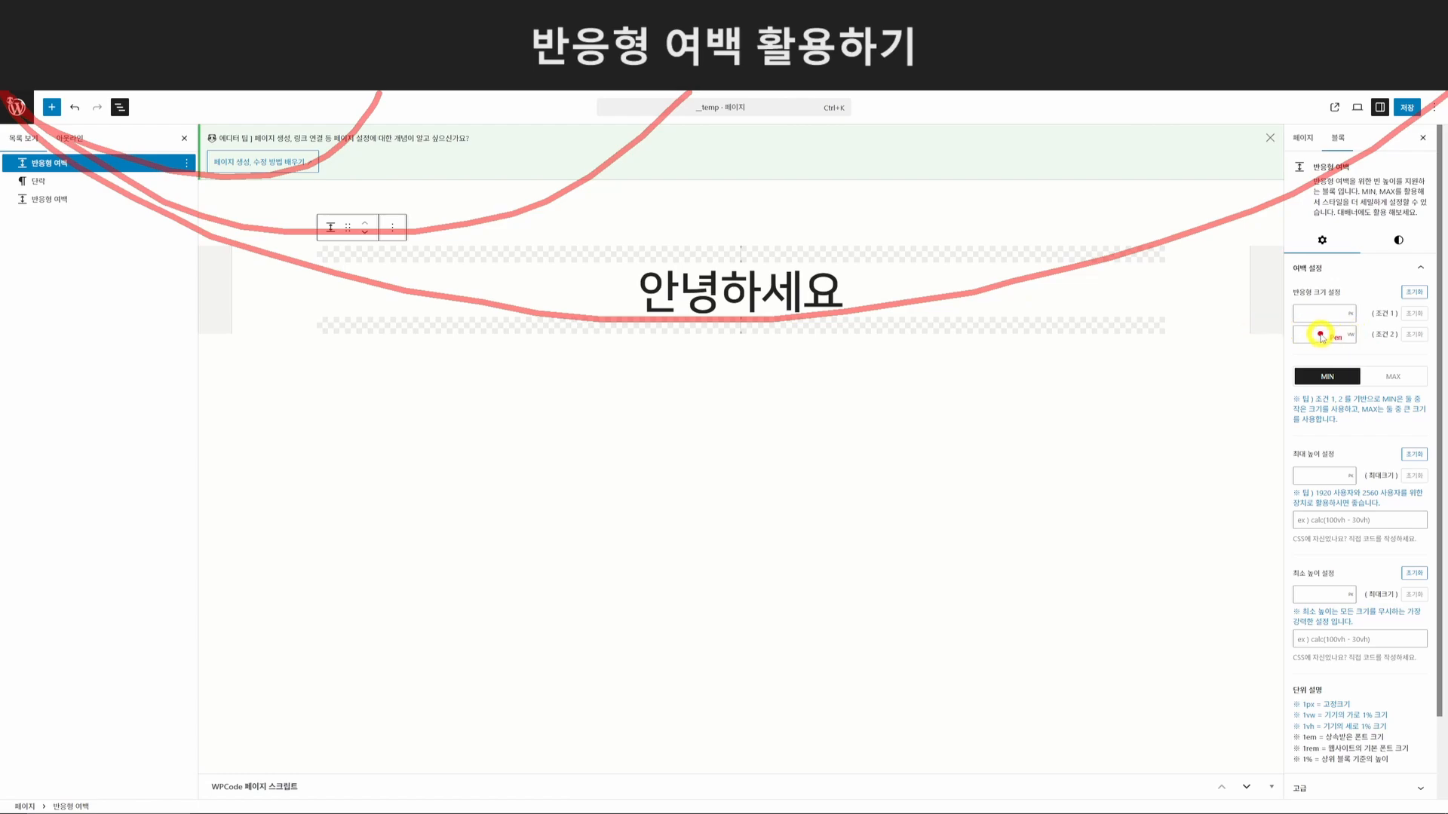
mouse_move(9, 96)
mouse_down()
mouse_move(101, 161)
mouse_move(190, 92)
mouse_up()
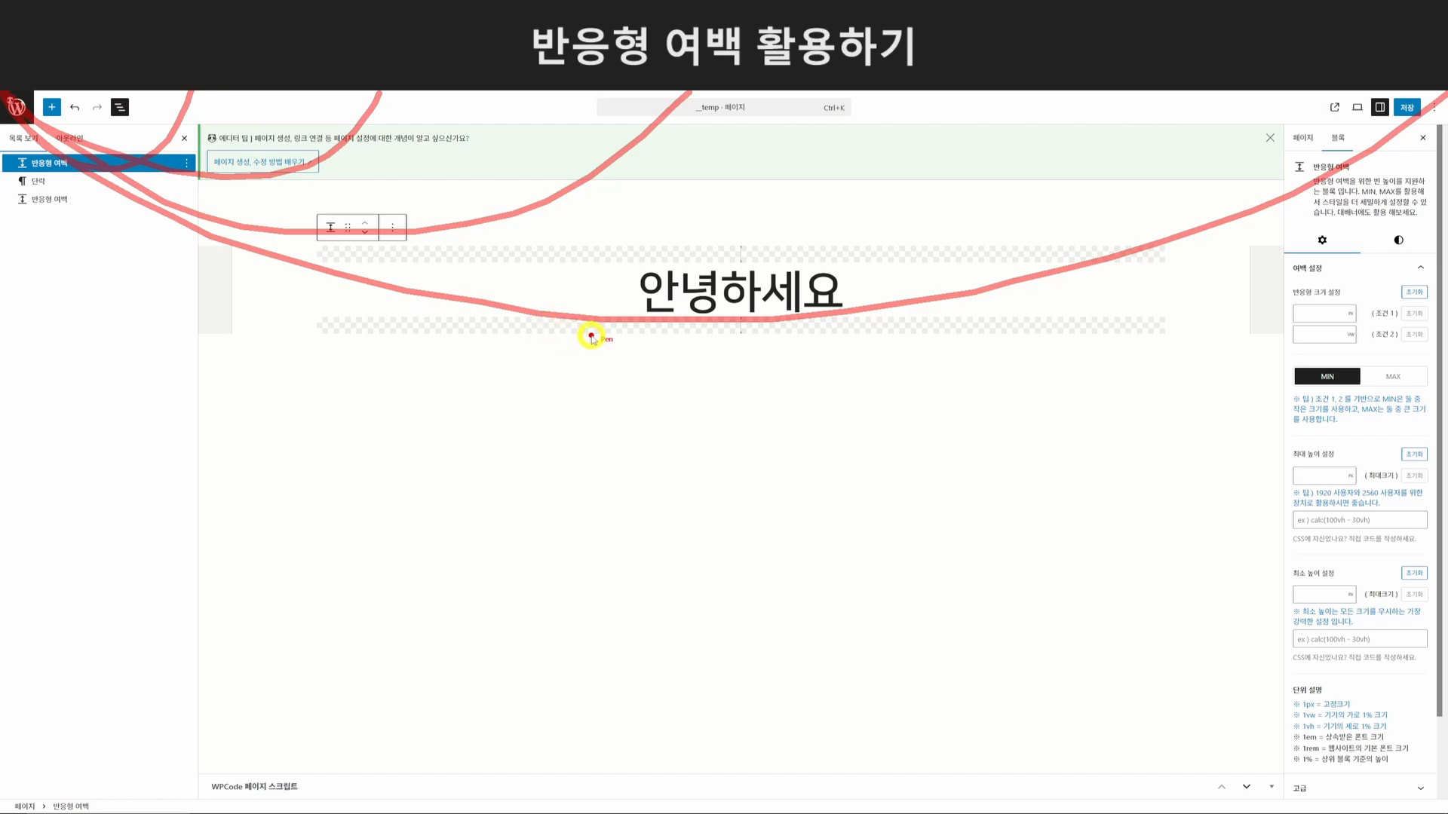
mouse_move(247, 367)
mouse_down()
mouse_move(238, 605)
mouse_move(259, 371)
mouse_move(398, 478)
mouse_move(294, 577)
mouse_move(240, 577)
mouse_up()
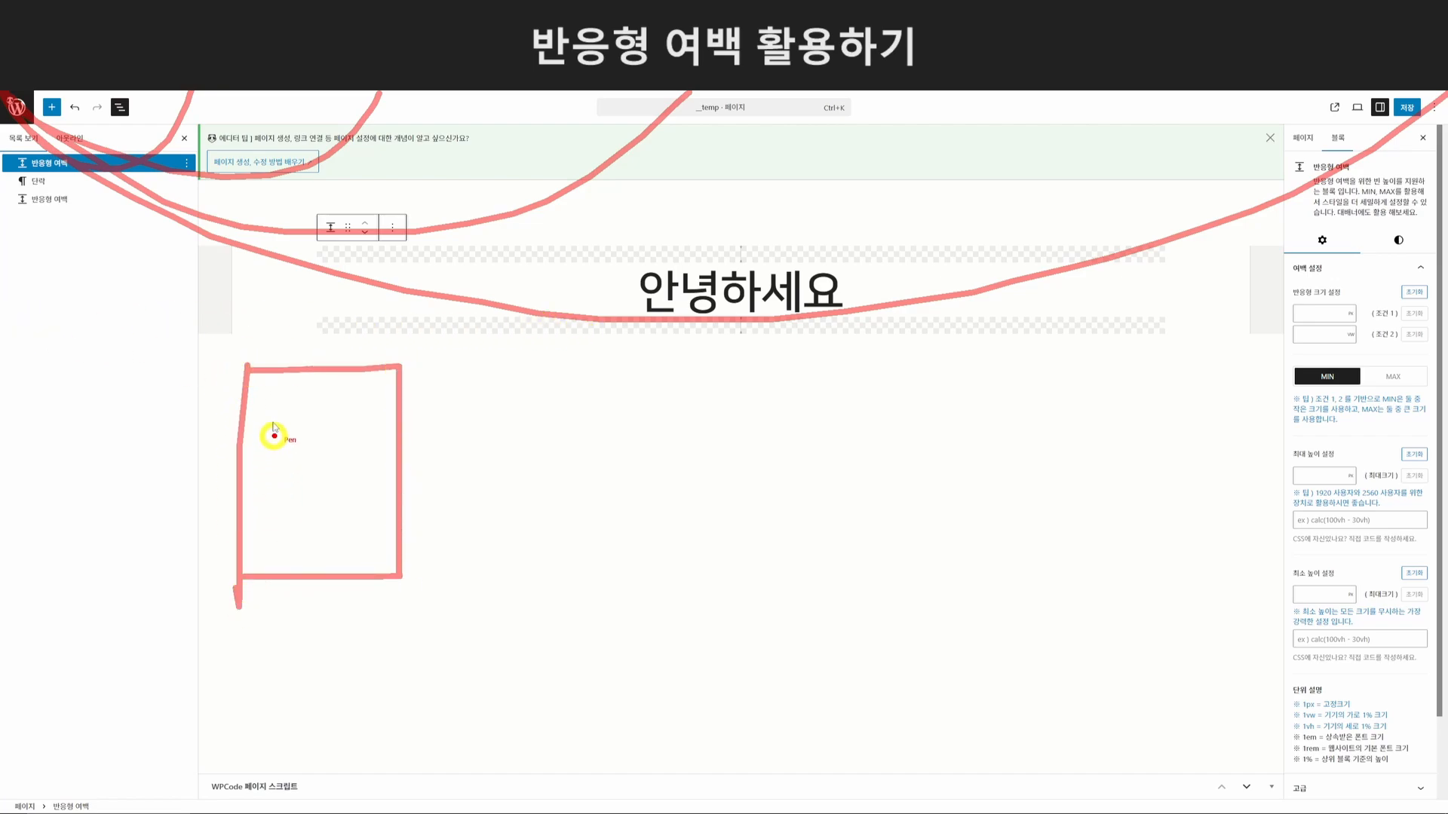
drag(251, 375, 276, 369)
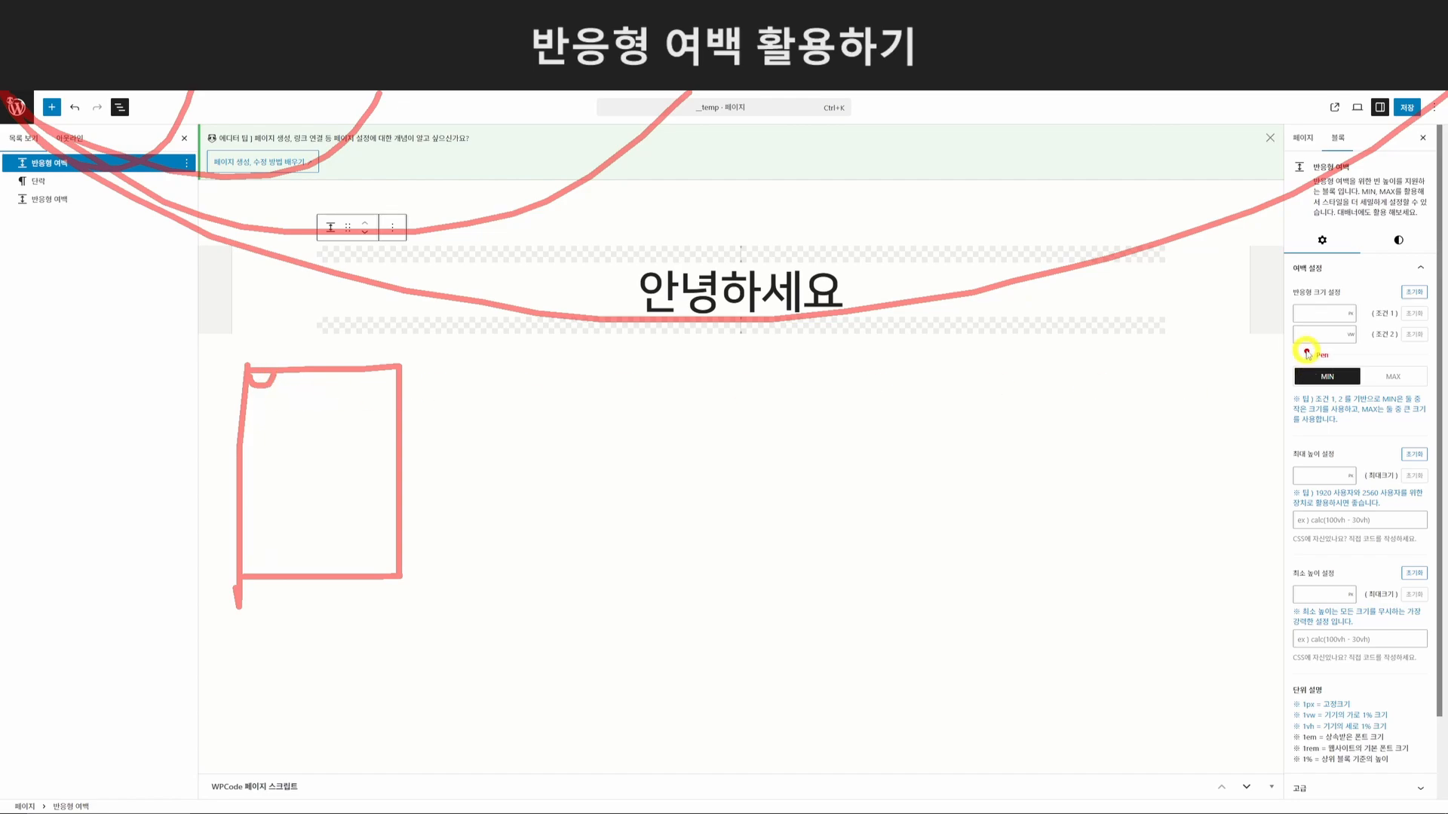
Set the upper spacing block's responsive size to 500 px for condition 1 and 10 vw for condition 2.
click(1309, 314)
text(500)
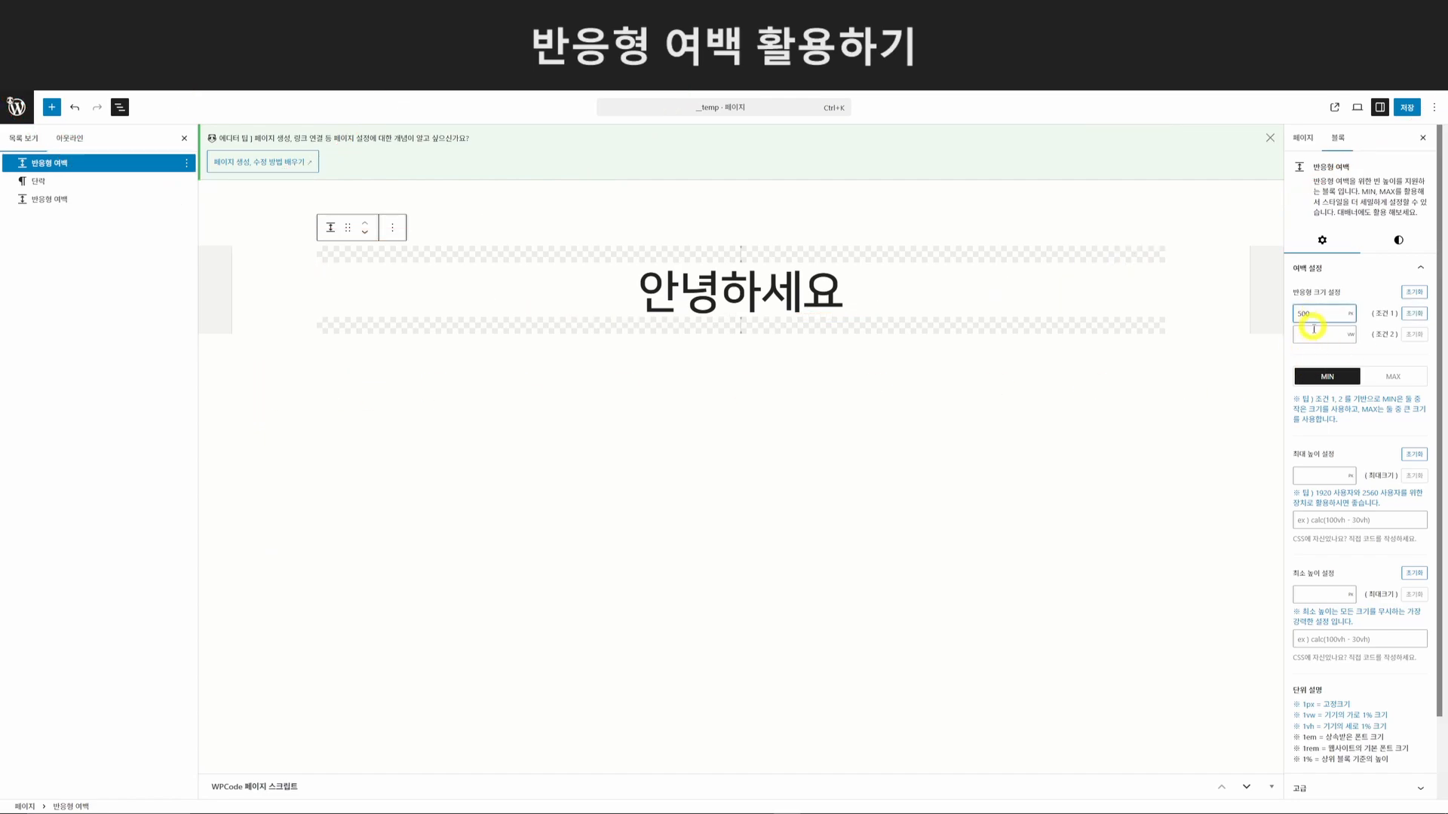
click(1314, 333)
text(10)
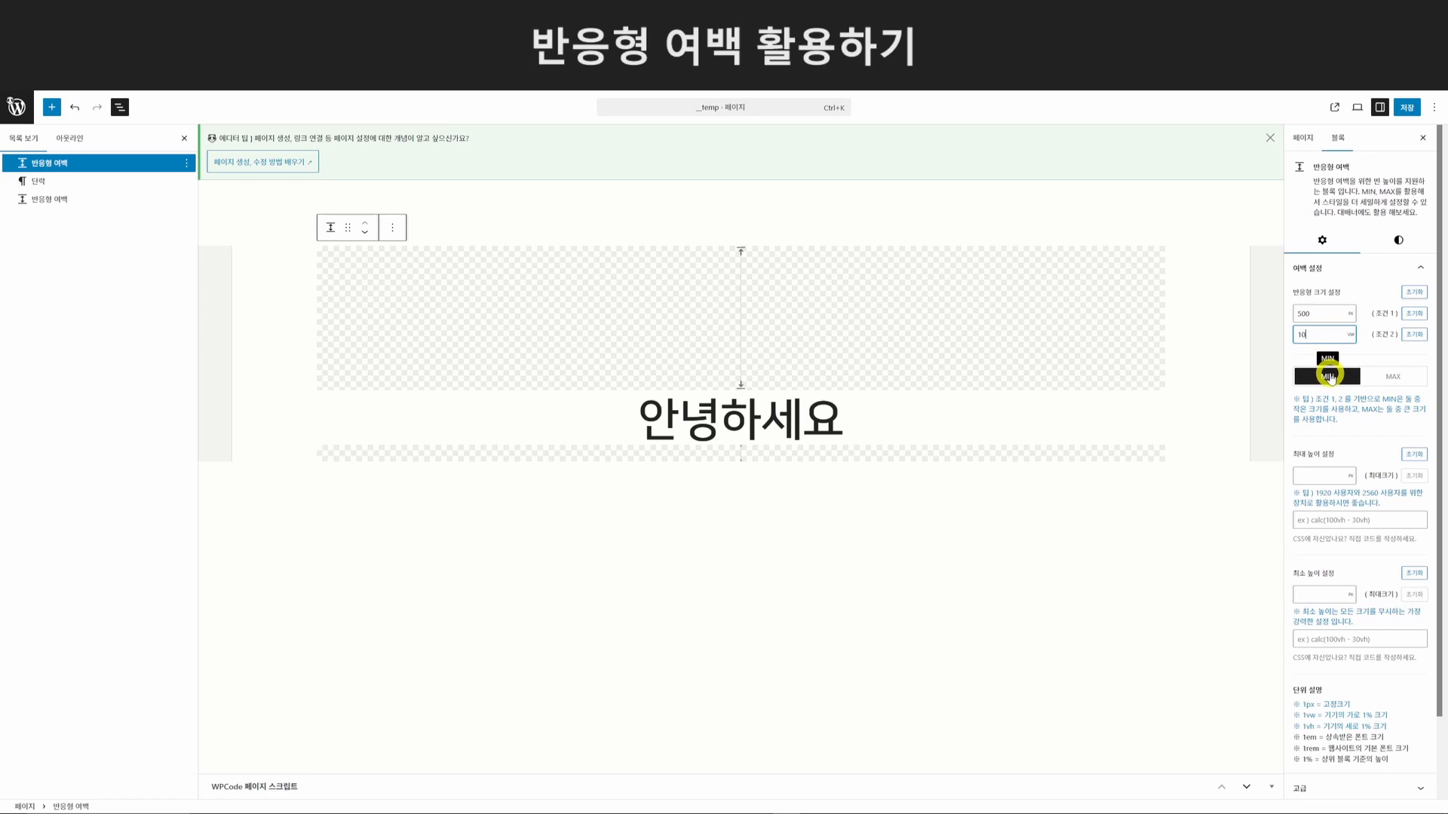
click(1118, 382)
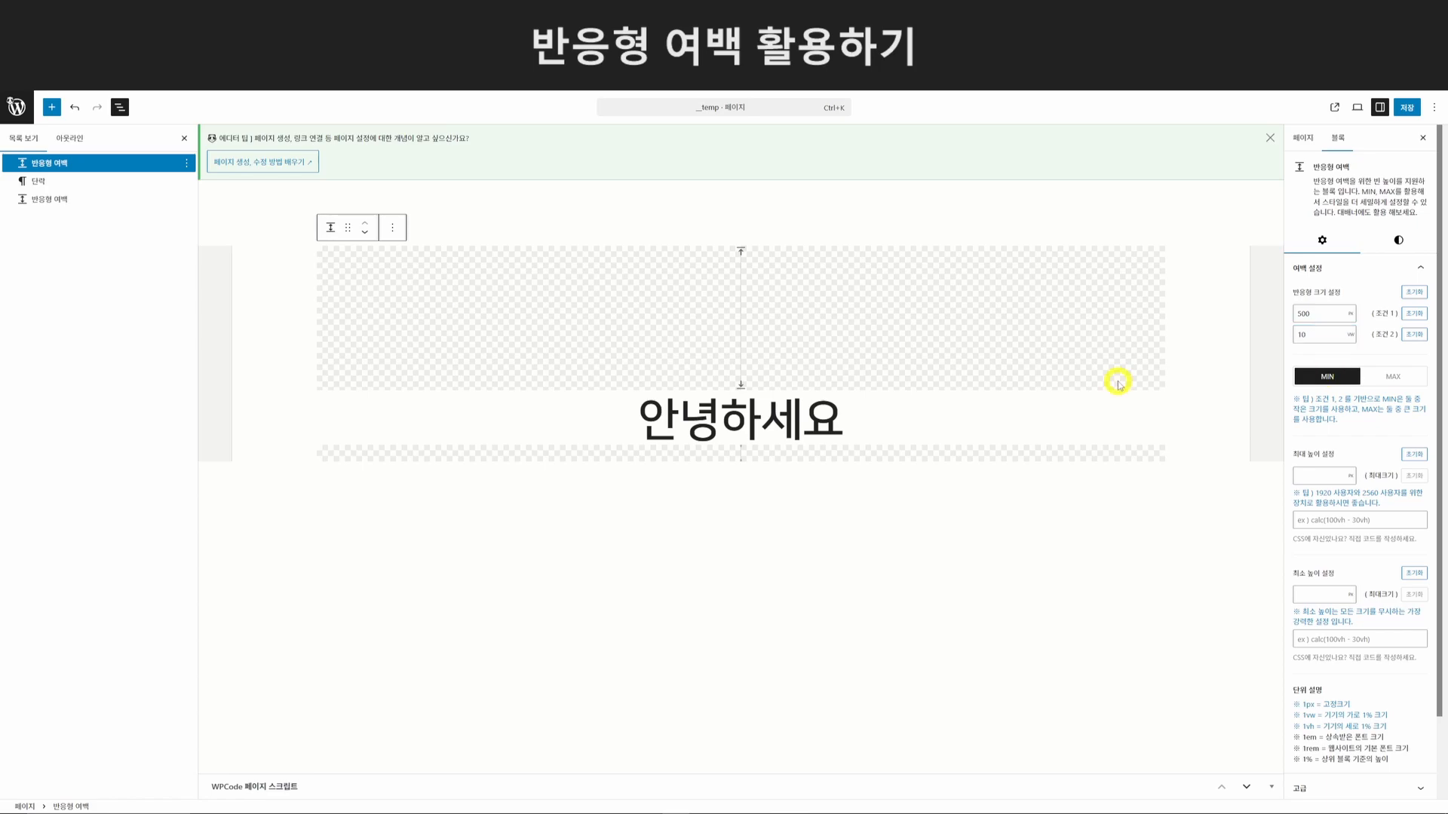
Set condition 2 of the upper spacing block's responsive size to 20 vw and save the page.
double_click(1303, 314)
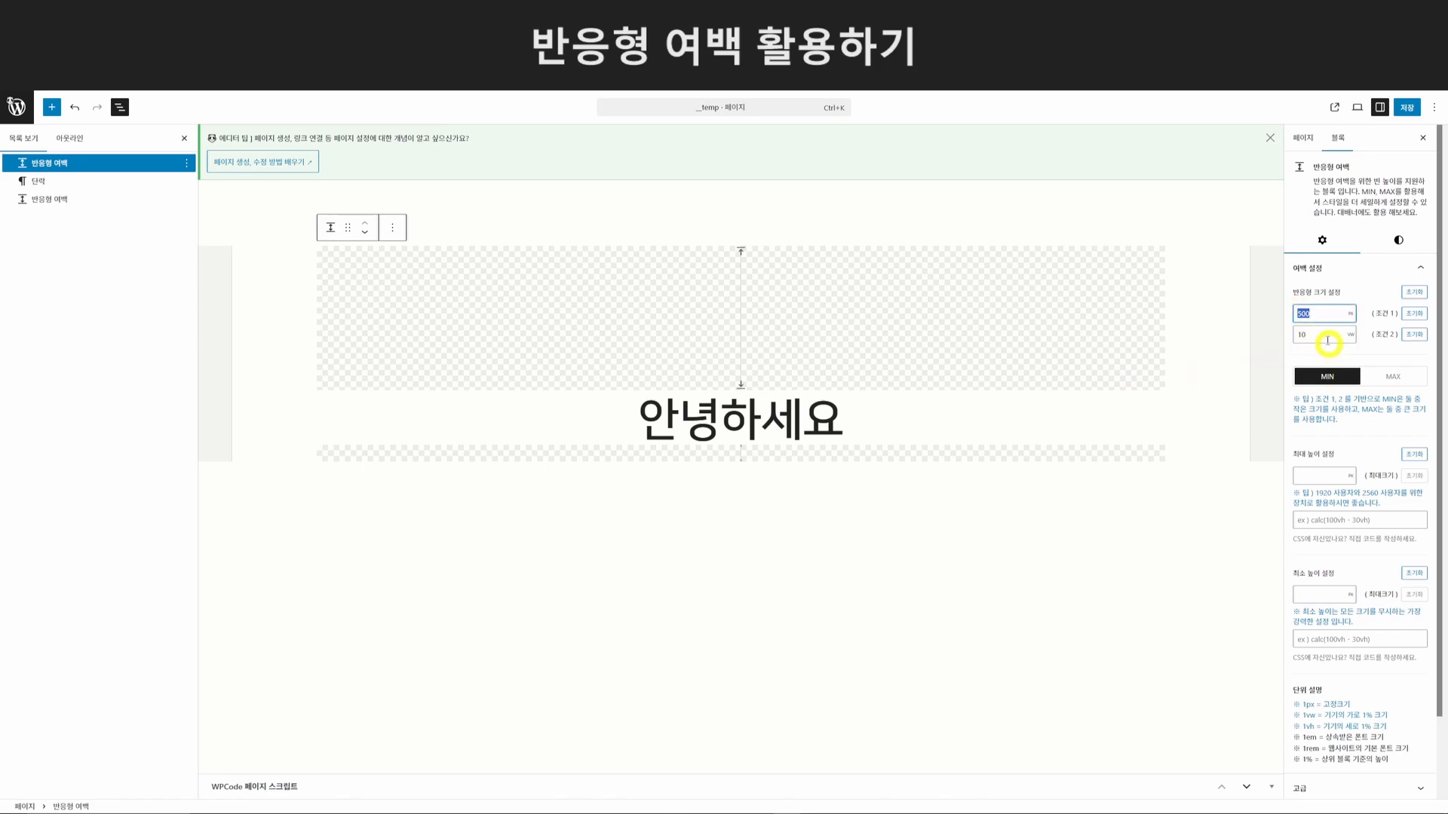
double_click(1298, 334)
text(20)
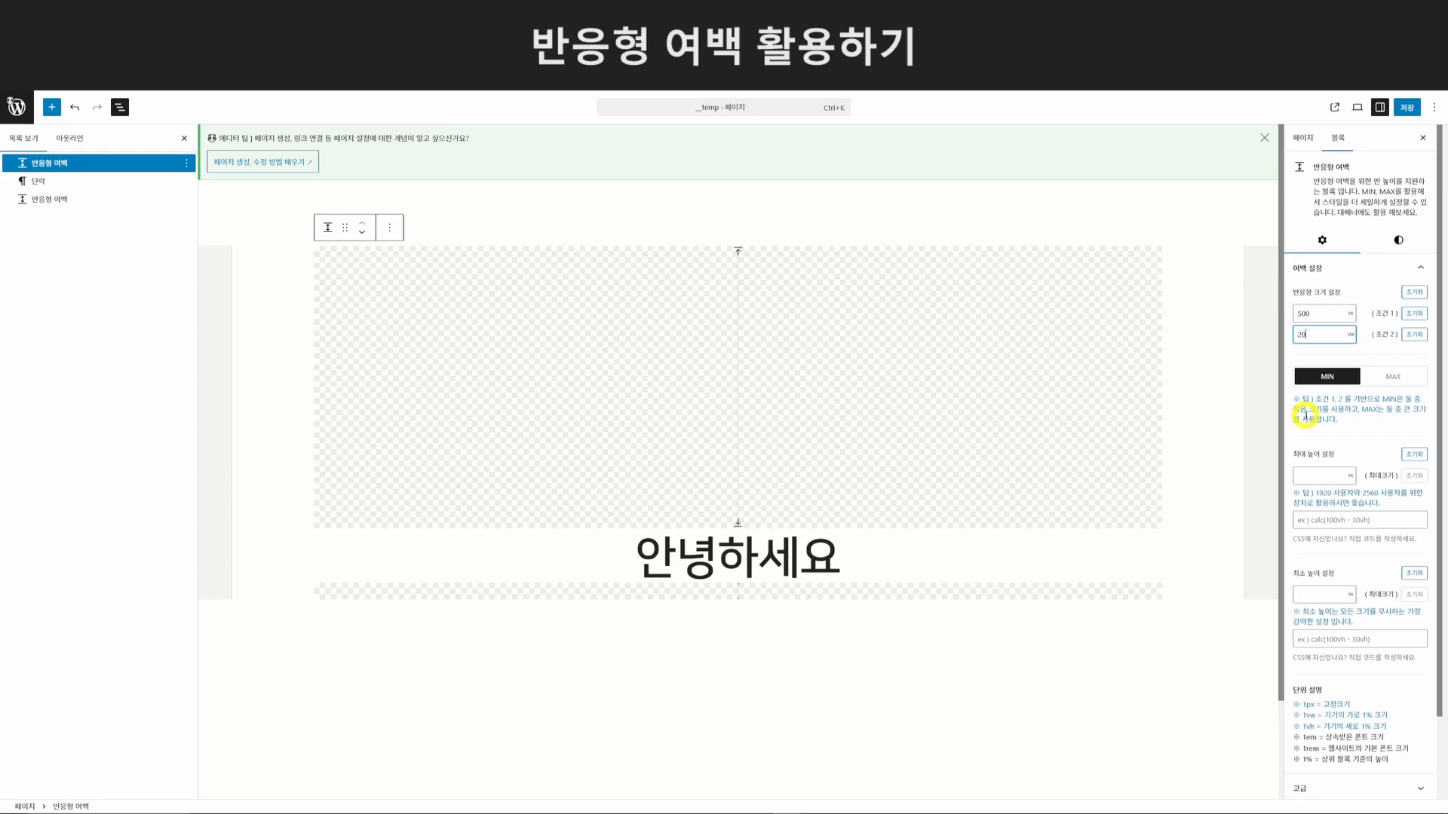
key(ctrl+s)
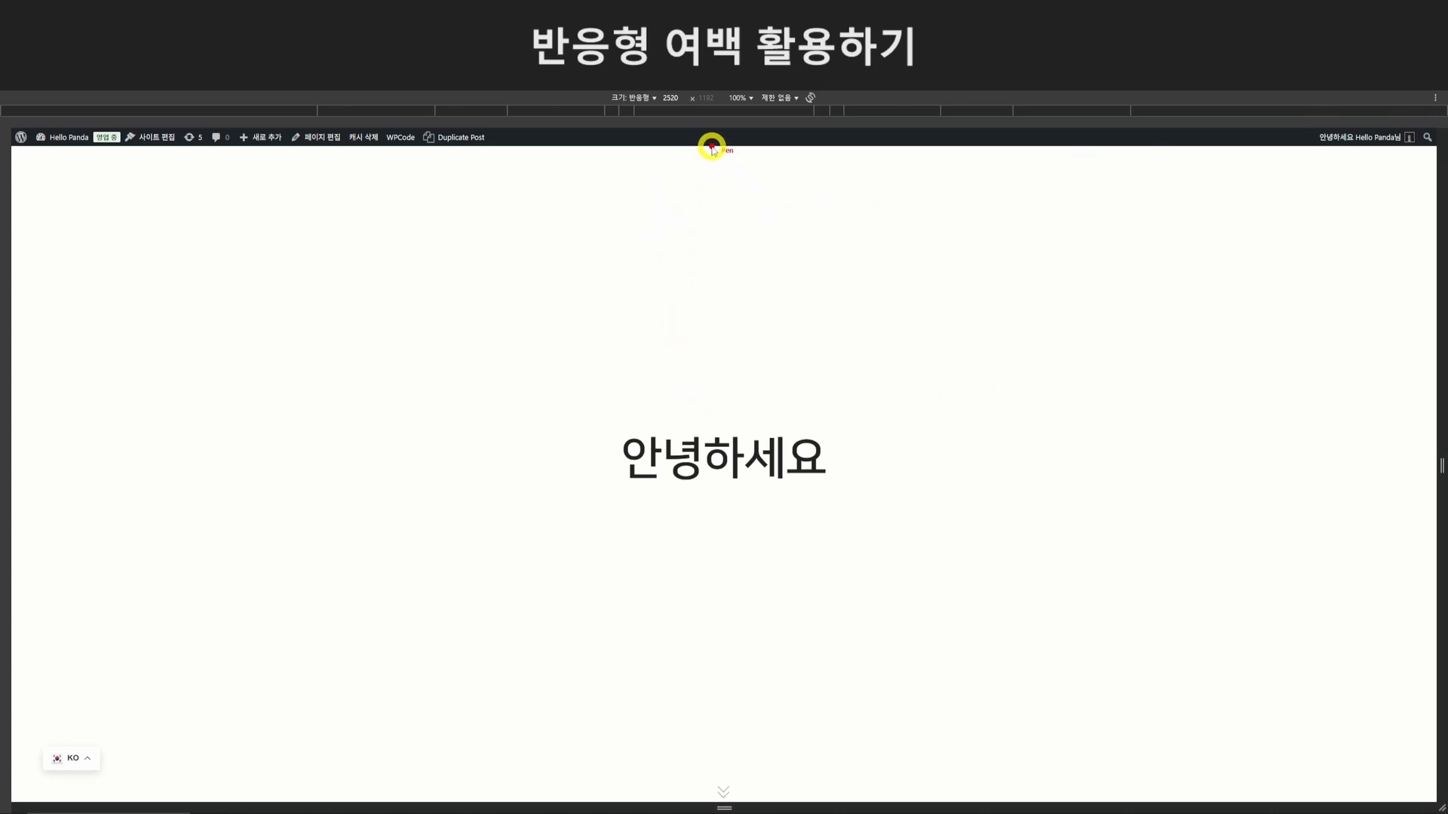
Examine the spacing above 안녕하세요 on the saved page while resizing the responsive preview to about 1072 px, about 374 px and full width.
drag(712, 149, 714, 176)
mouse_move(15, 148)
mouse_down()
mouse_move(77, 187)
mouse_move(242, 168)
mouse_move(263, 144)
mouse_up()
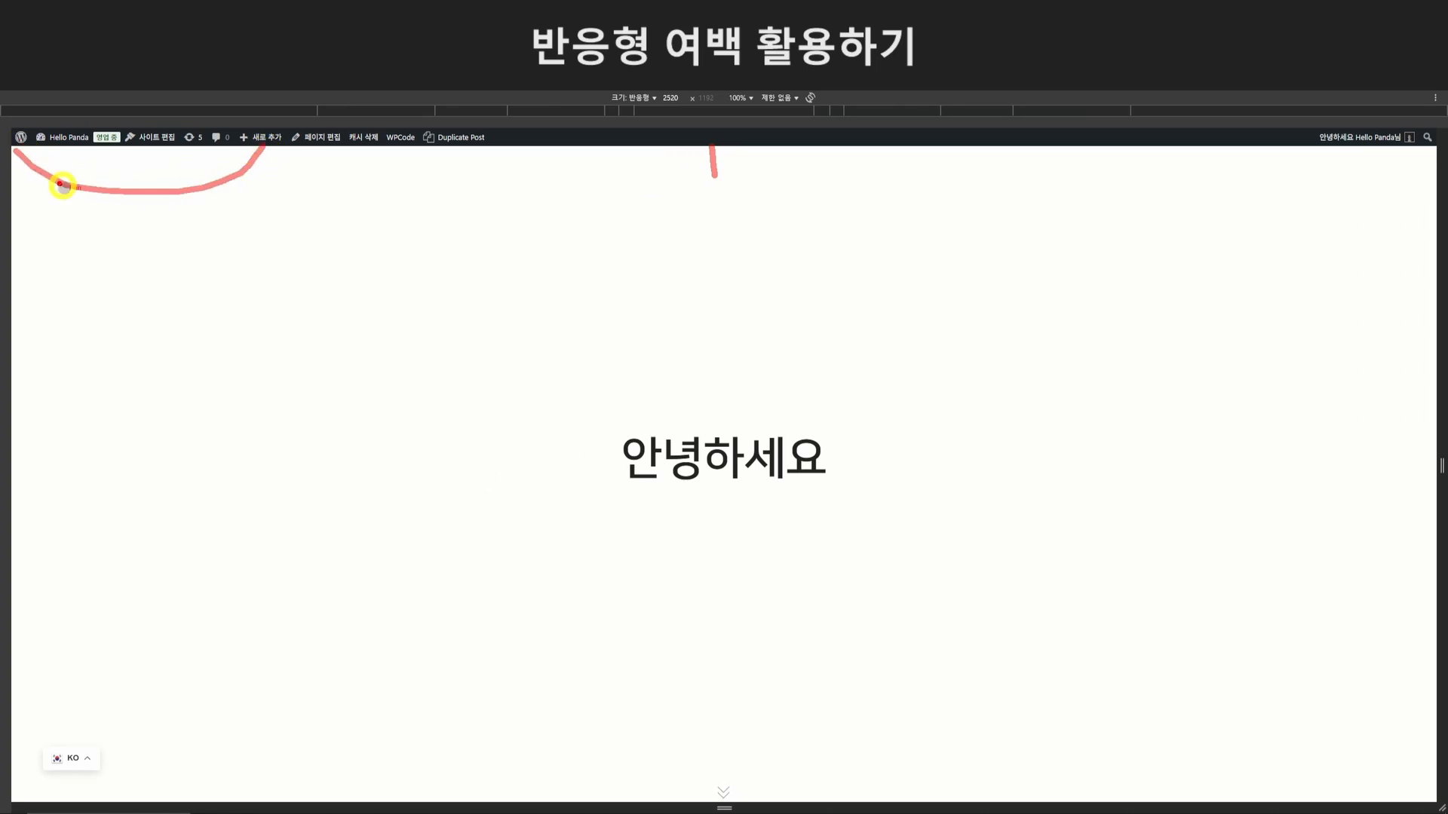
mouse_move(712, 147)
mouse_down()
mouse_move(665, 223)
mouse_move(700, 430)
mouse_up()
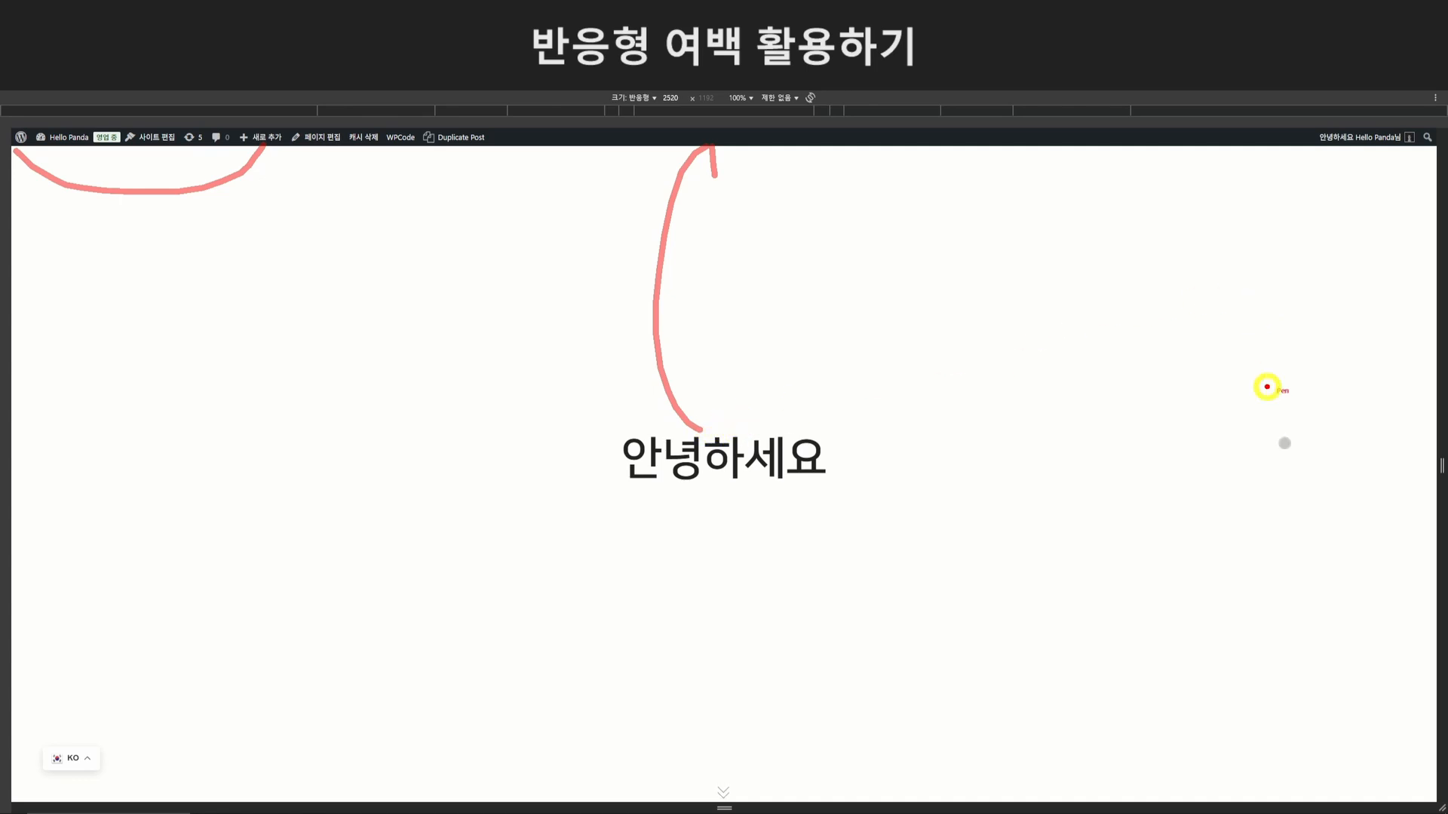
key(Escape)
drag(1431, 468, 1019, 432)
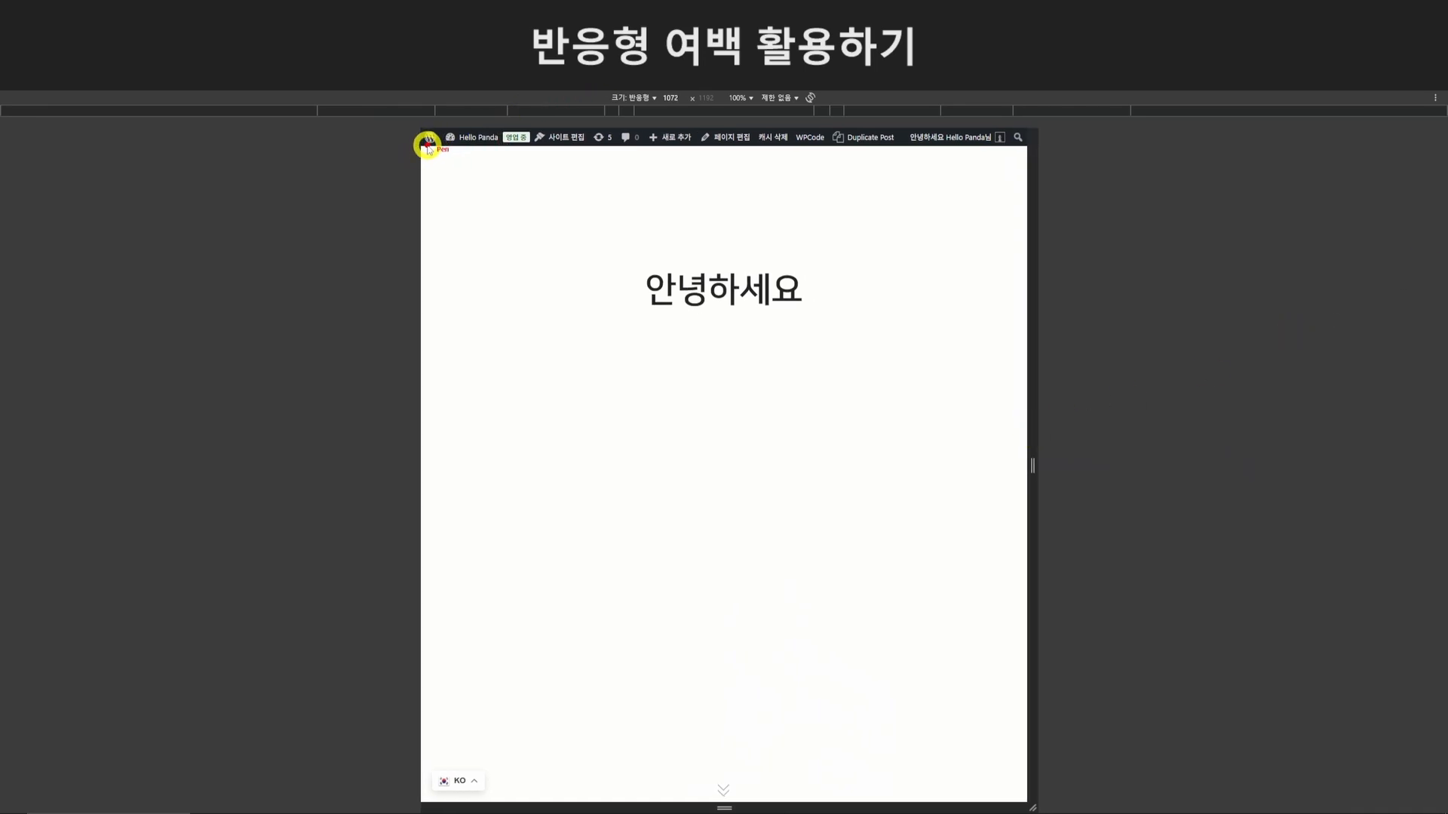
mouse_move(427, 147)
mouse_down()
mouse_move(615, 191)
mouse_move(704, 149)
mouse_up()
drag(543, 143, 430, 149)
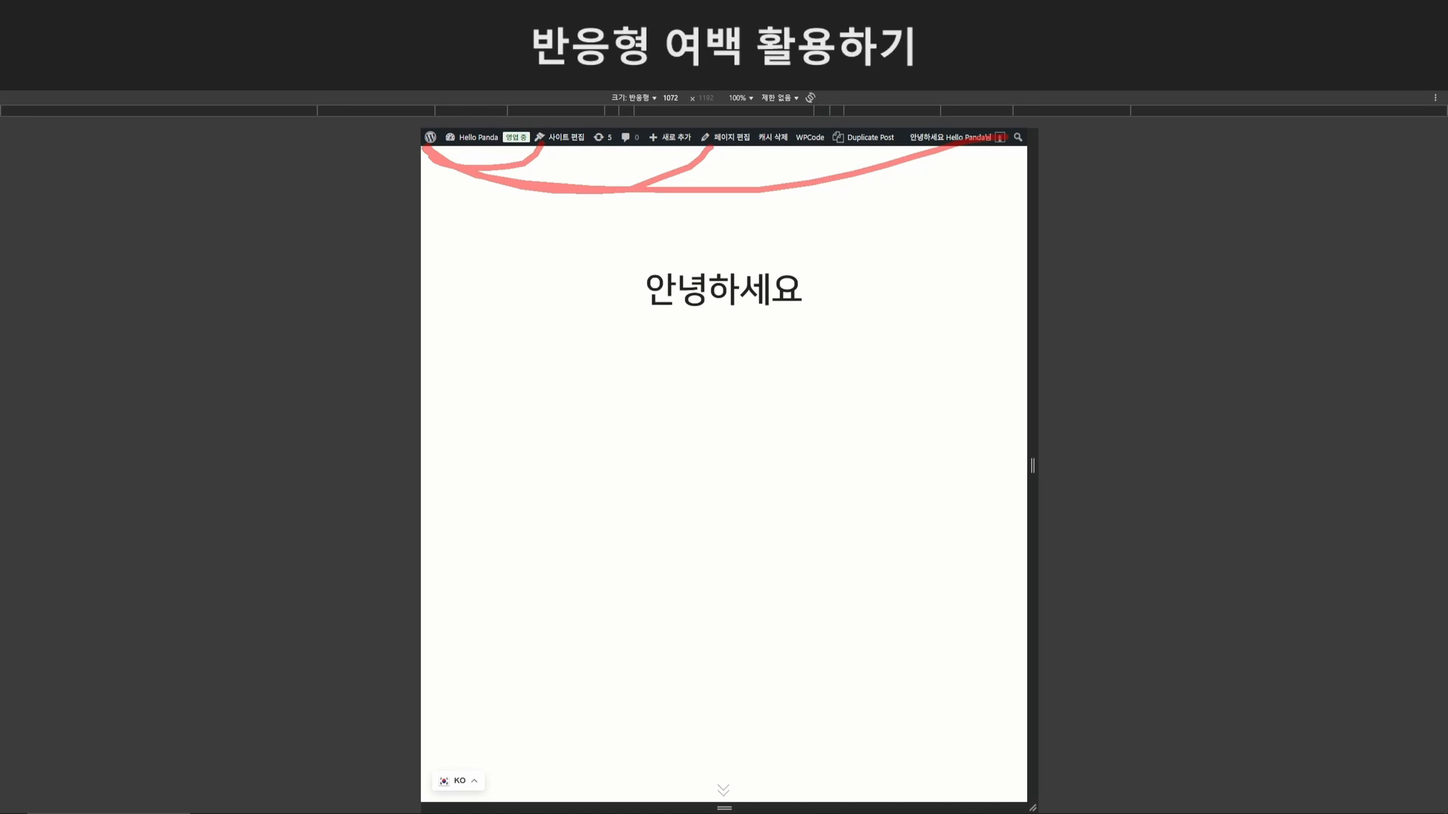
drag(1035, 470, 834, 445)
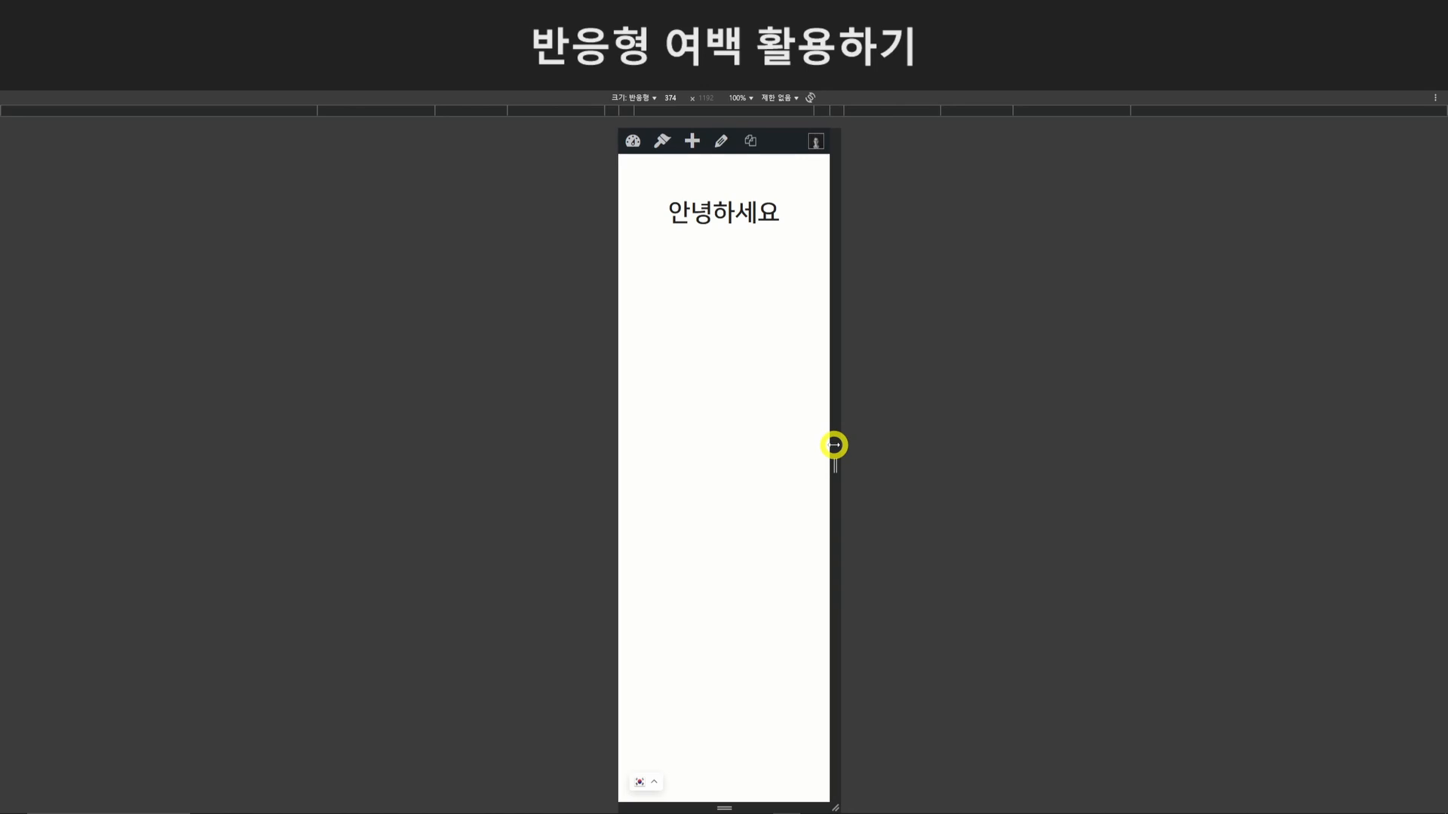
drag(834, 445, 1443, 495)
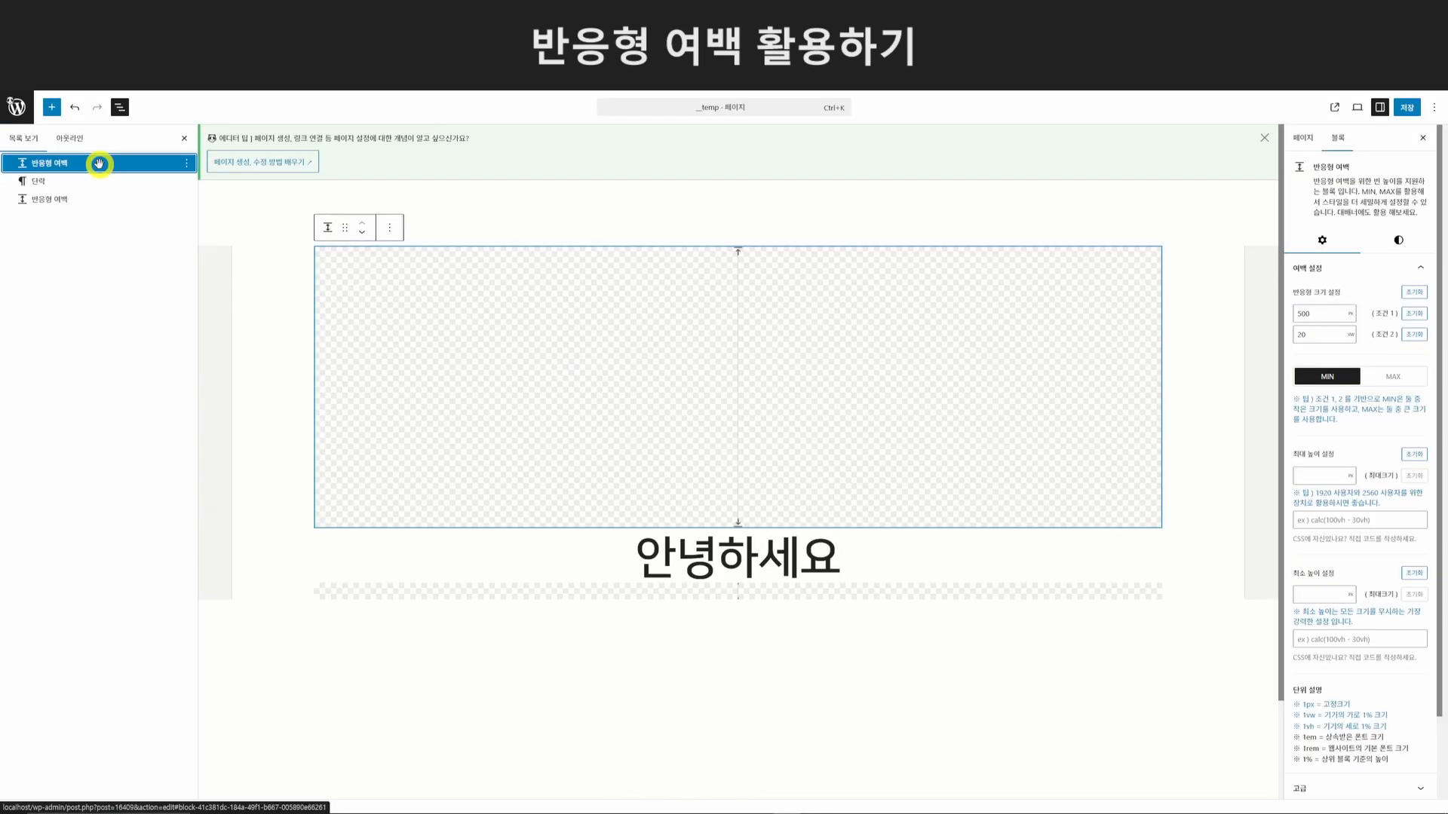
Insert a 커버 (cover) block above the upper 반응형 여백 block.
key(ctrl+alt+t)
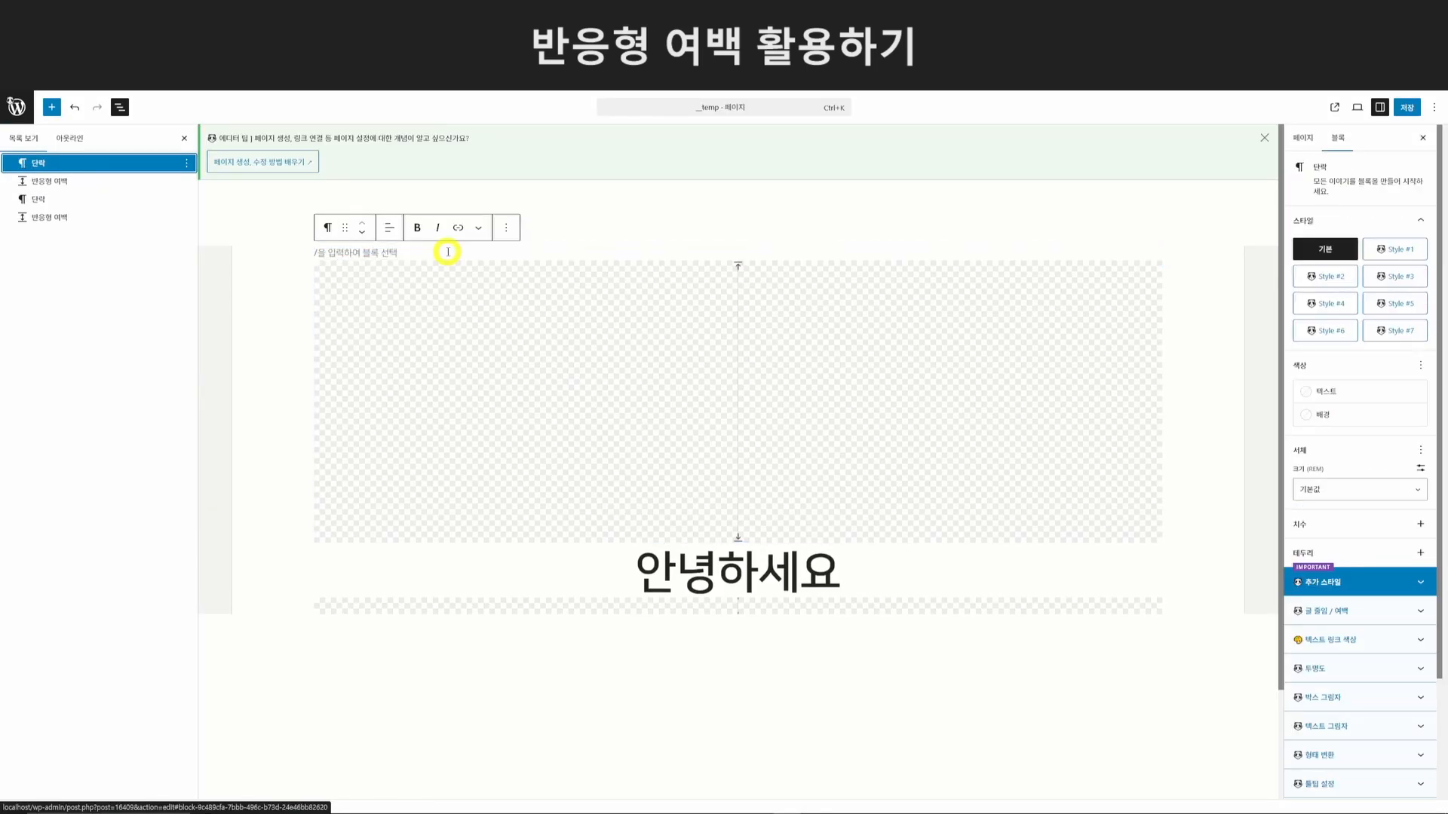
text(/커버)
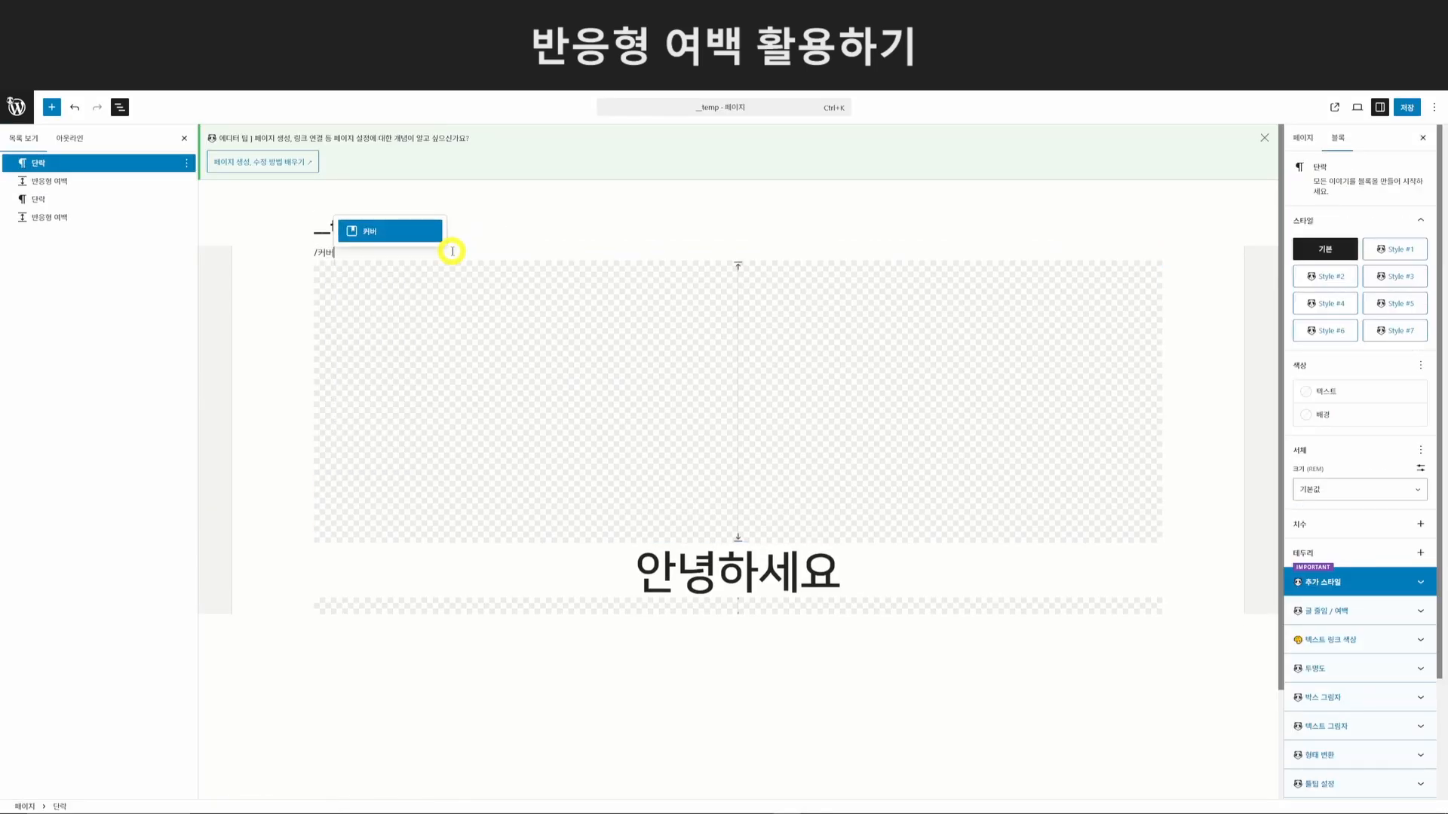
key(Return)
Move both spacing blocks and the 안녕하세요 paragraph into the cover block and delete its empty title paragraph.
click(53, 234)
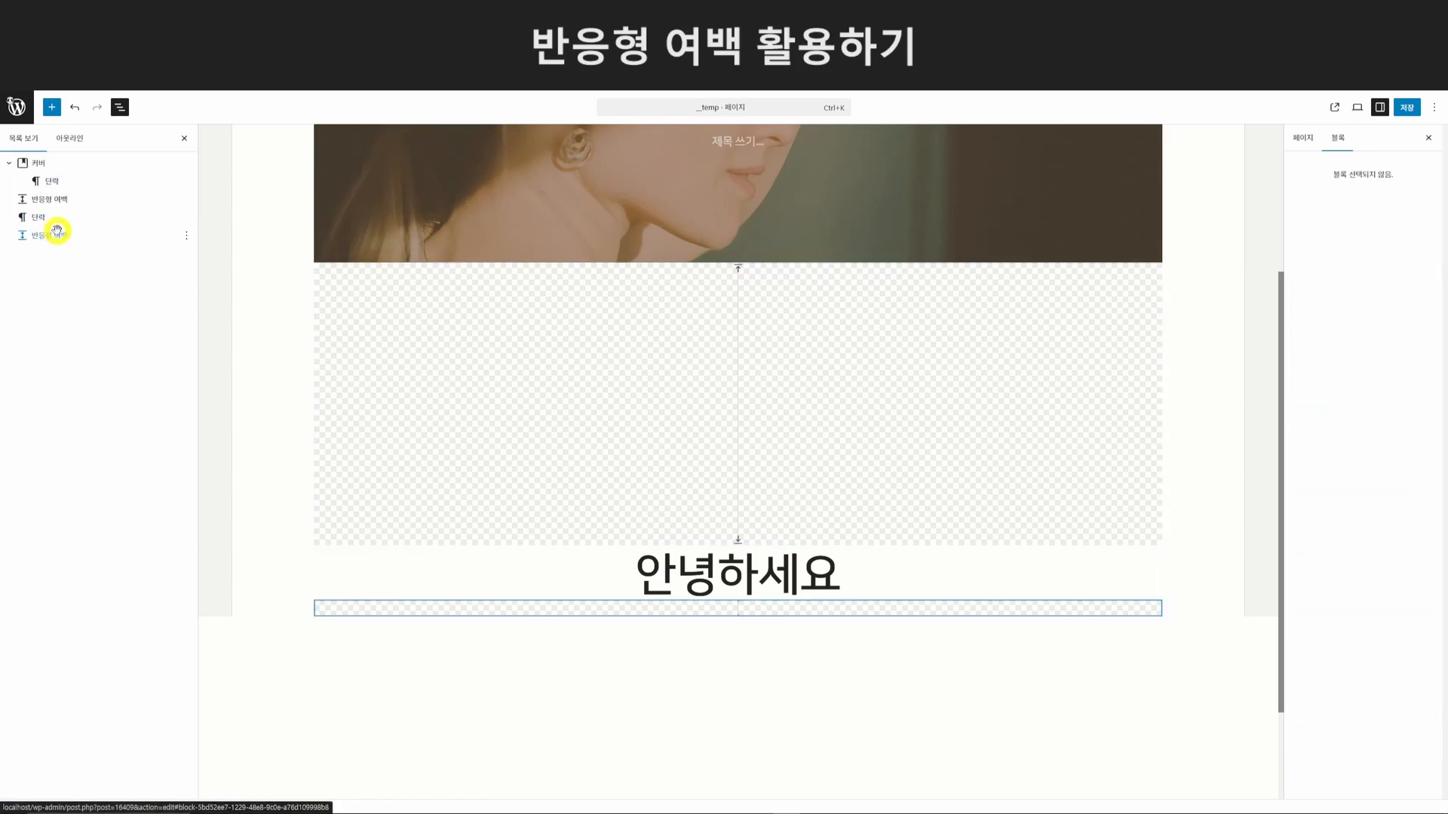
shift+click(55, 200)
drag(55, 201, 69, 187)
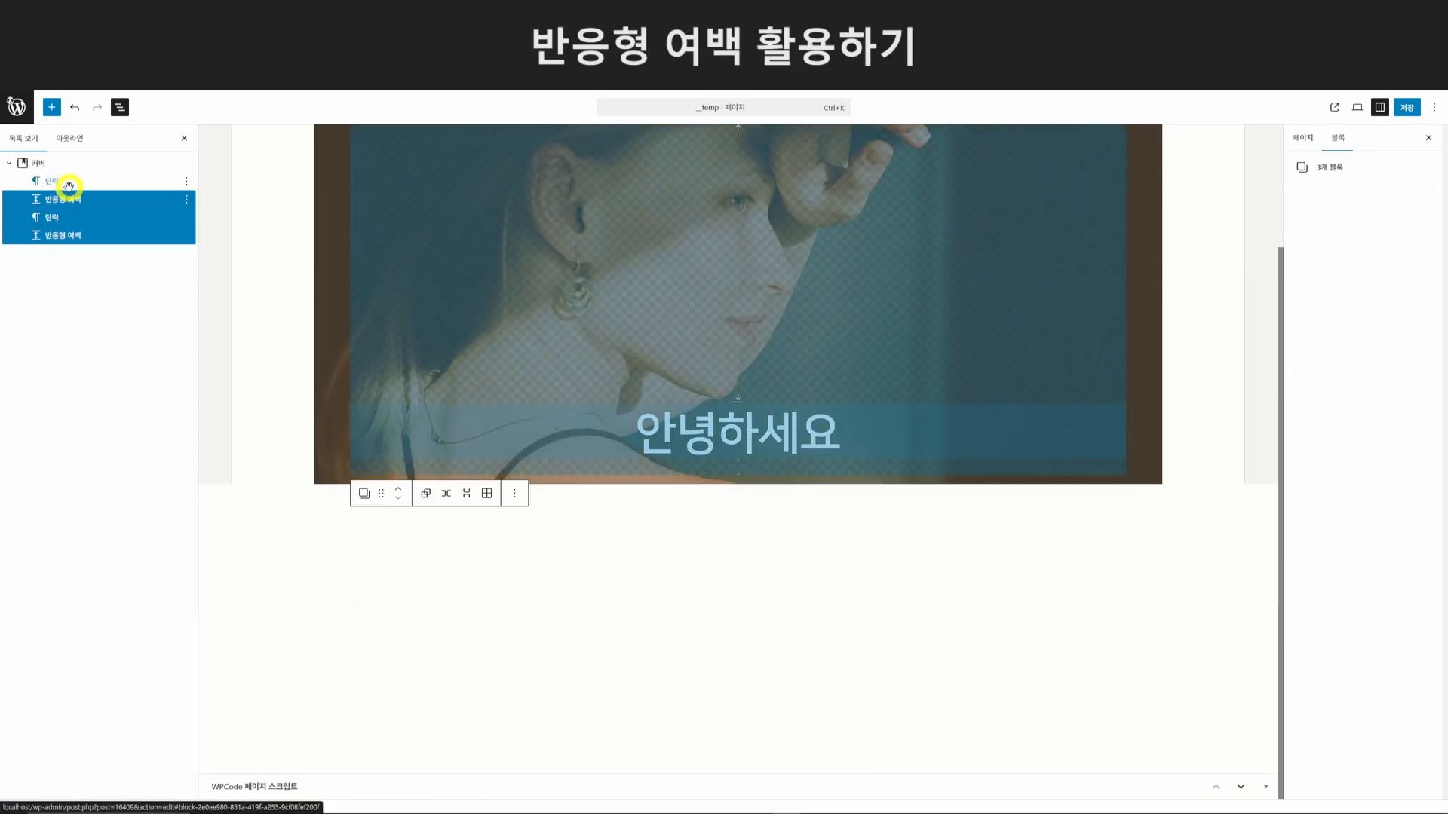
click(70, 183)
key(Delete)
Copy the upper spacing block in the cover and paste it over the lower spacing block.
click(873, 522)
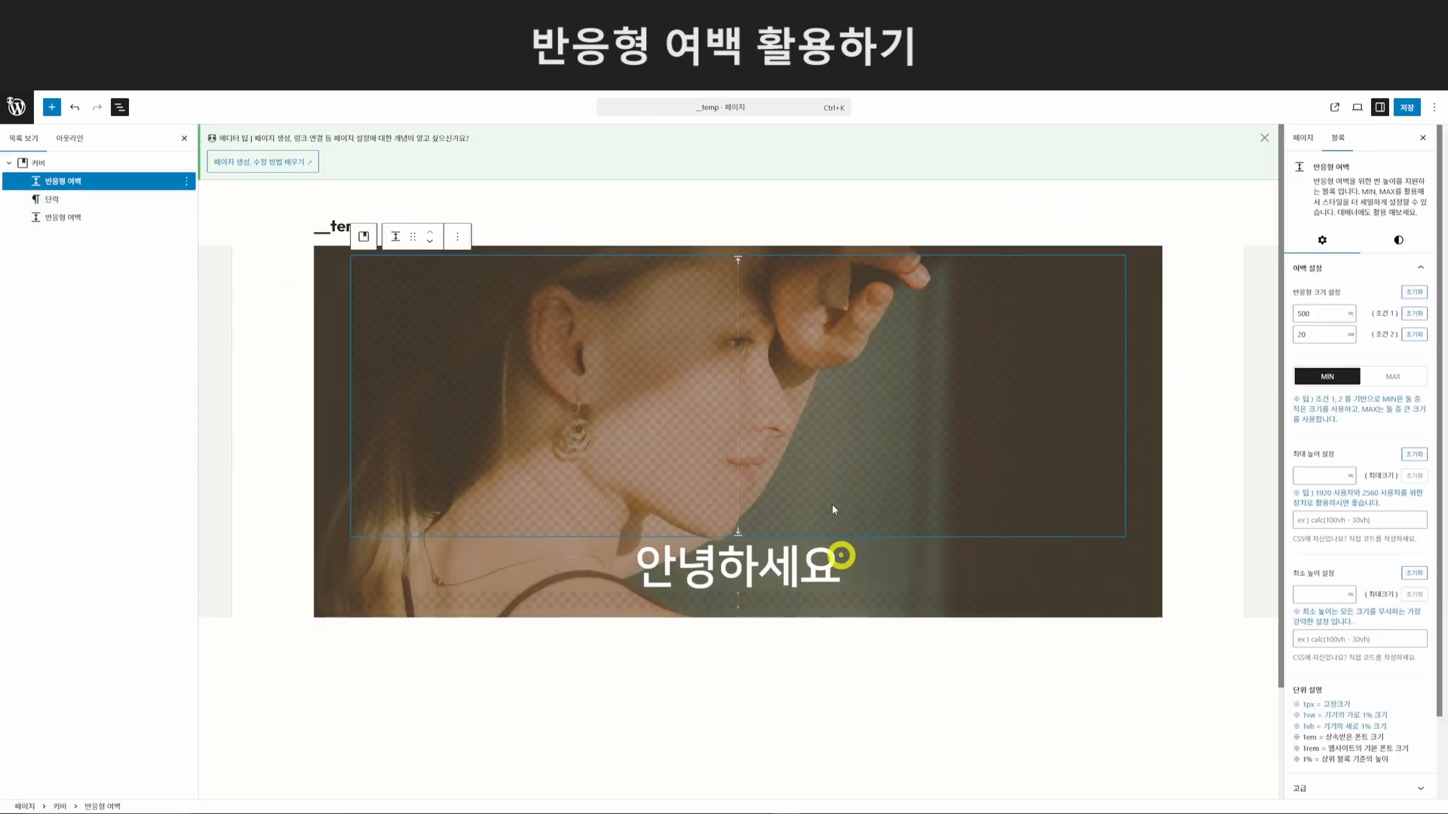
key(ctrl+c)
key(ctrl+c)
click(811, 601)
key(ctrl+v)
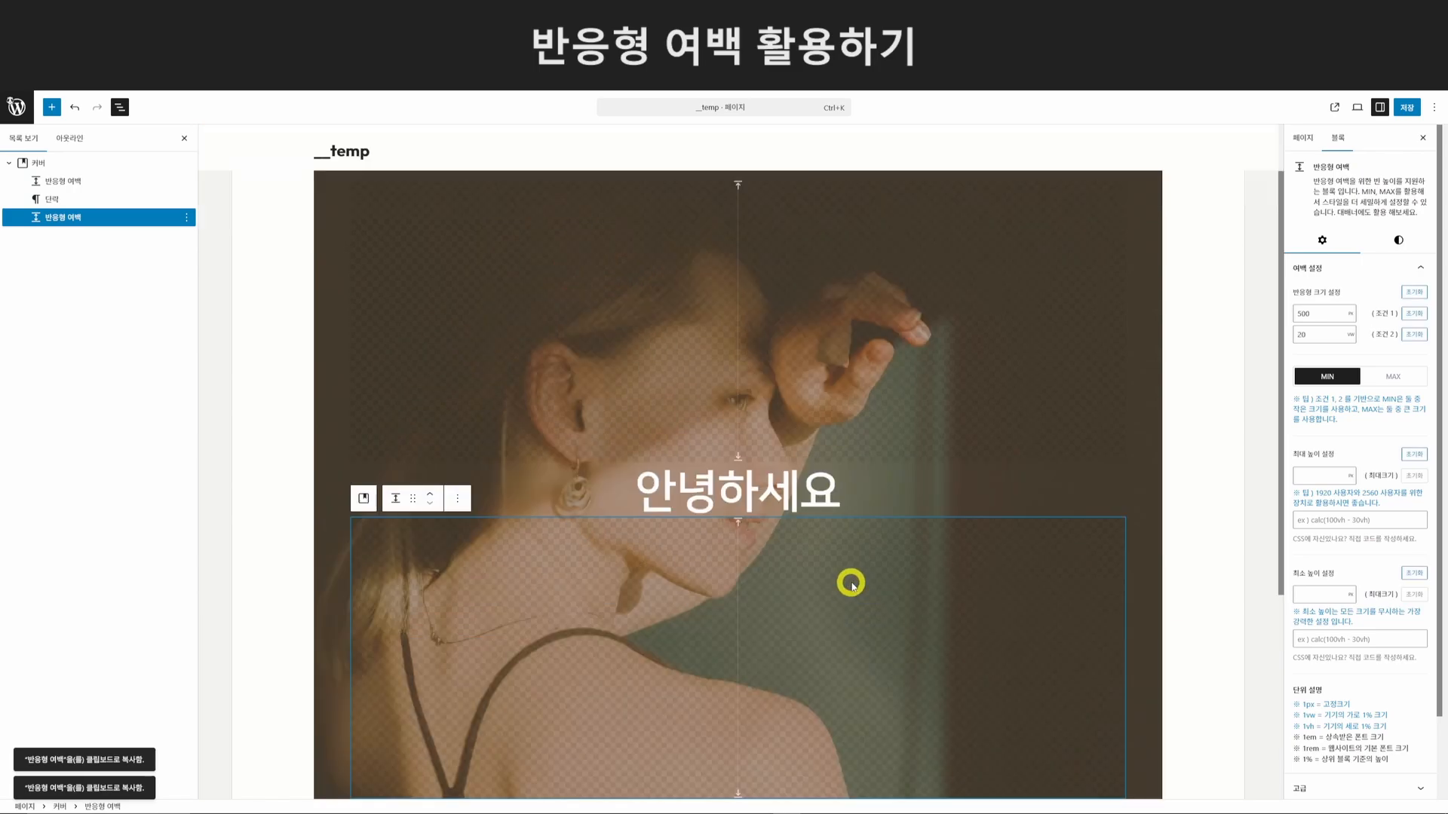
Save the page and check the cover in the responsive preview narrowed to about 388 px.
key(ctrl+s)
click(444, 85)
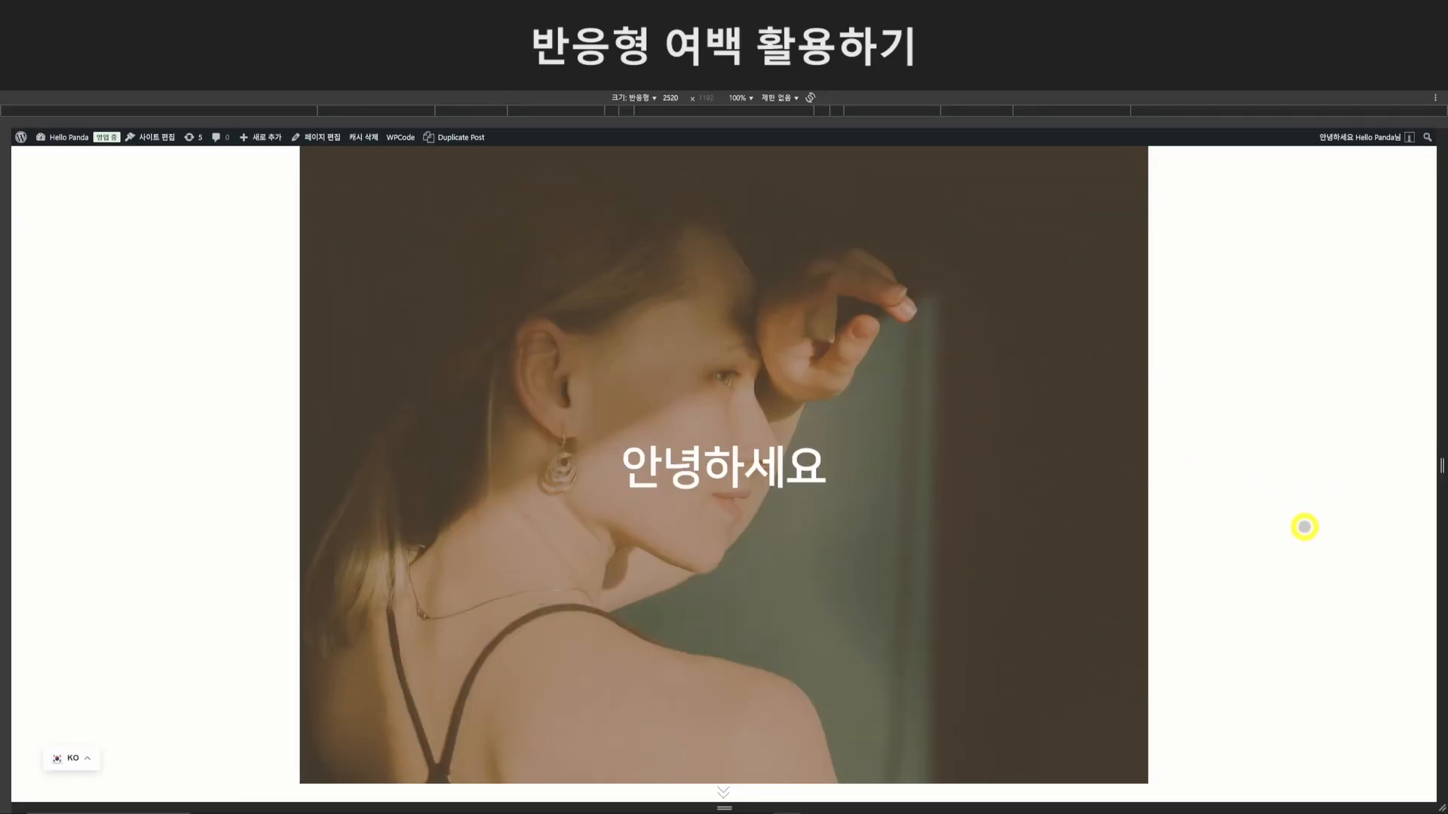
drag(1432, 463, 834, 392)
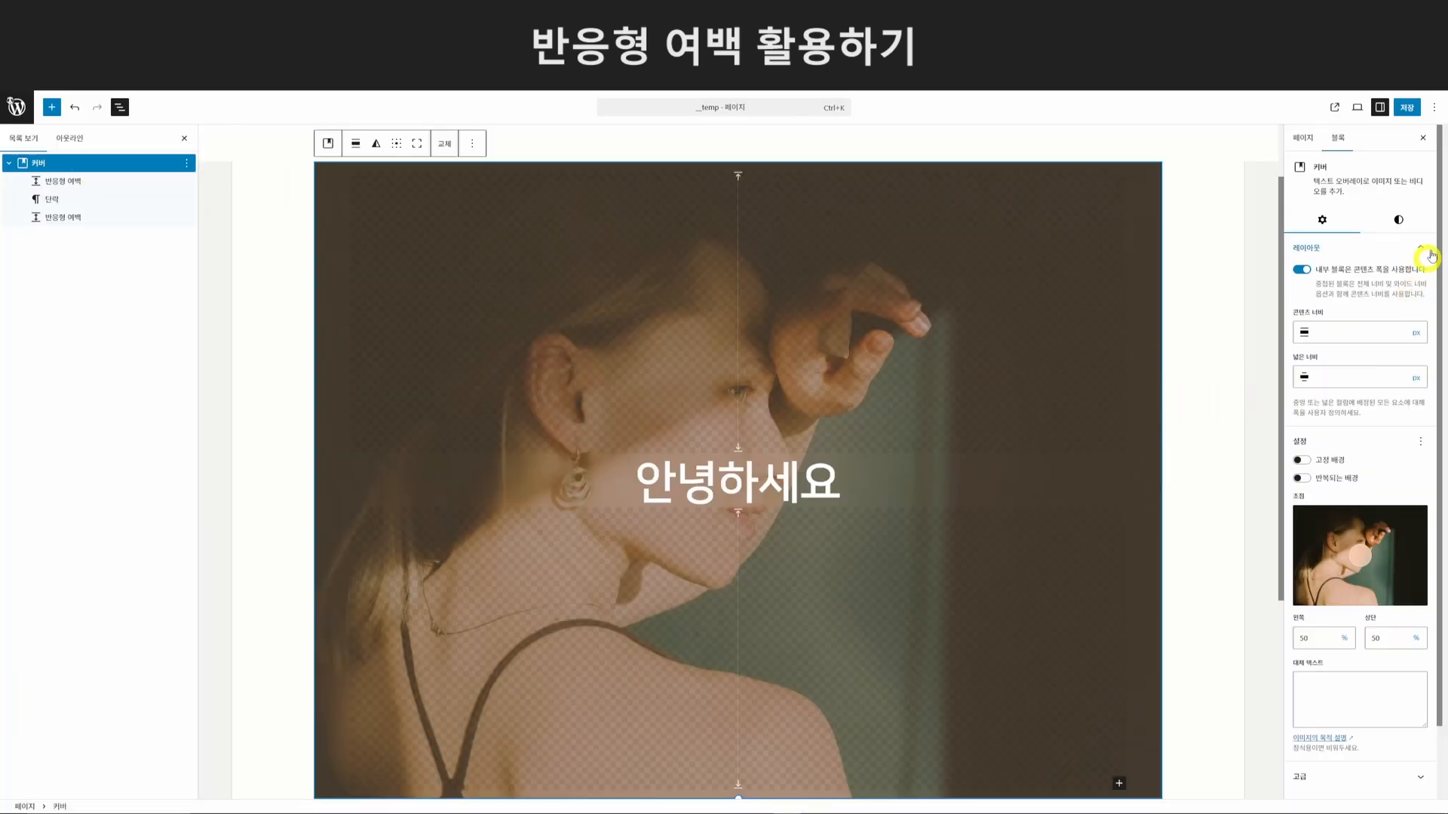
Set the cover block's minimum height to 100 px and check the saved page in the preview at about 420 px wide.
click(1416, 215)
scroll(1361, 511, down, 5)
key(ctrl+s)
click(1302, 562)
text(100)
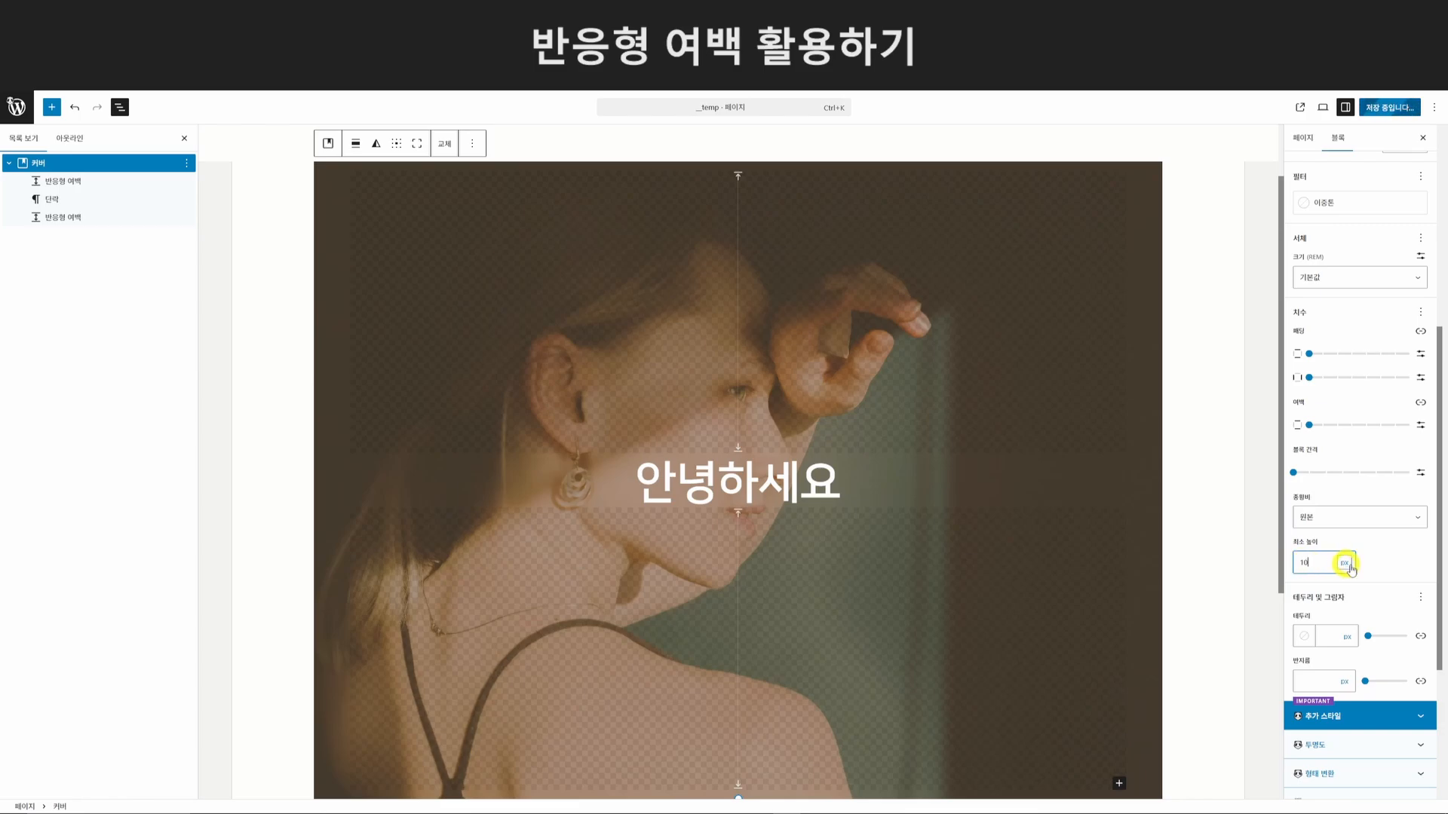
click(1390, 567)
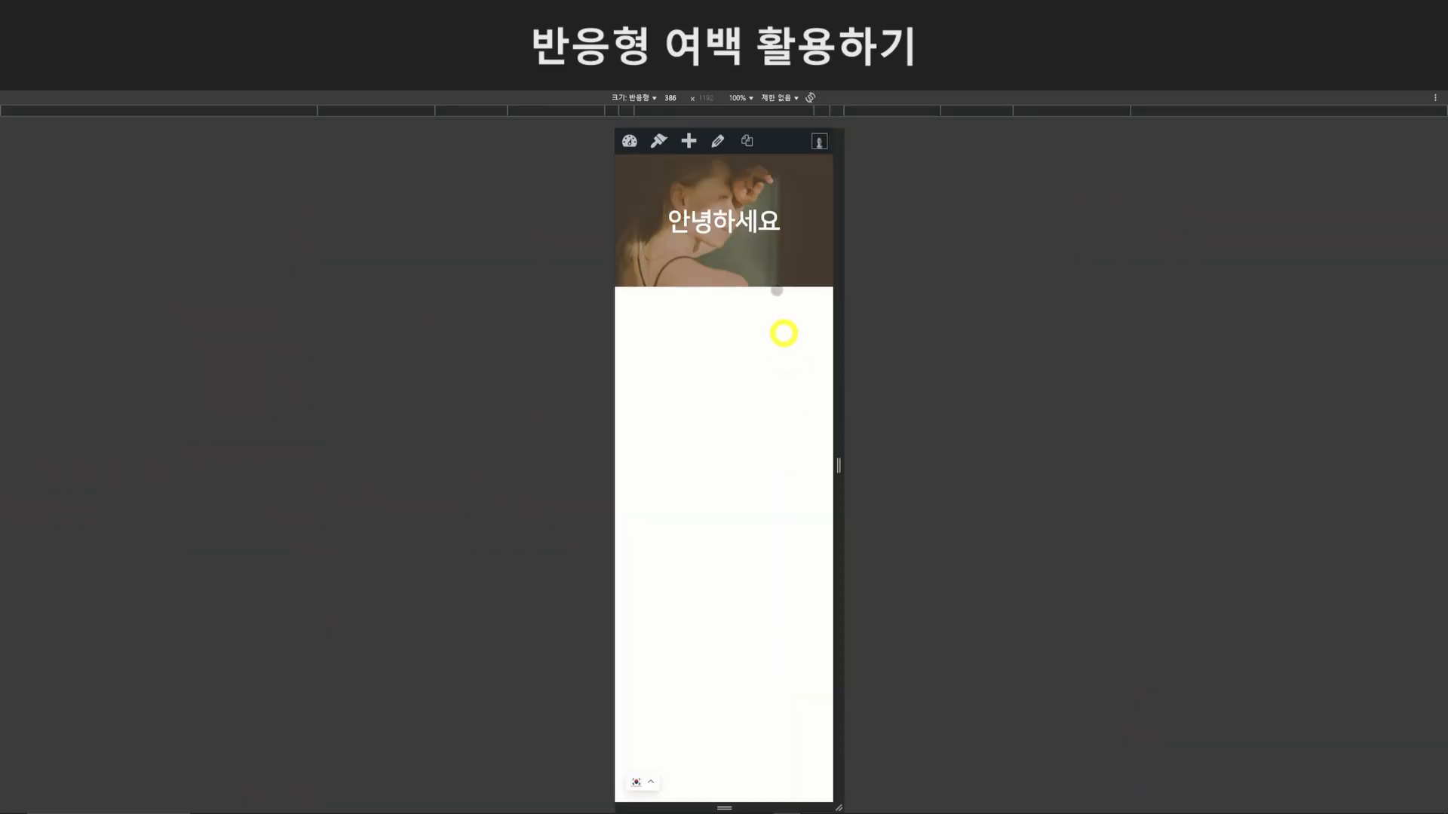
mouse_move(837, 462)
mouse_down()
mouse_move(817, 462)
mouse_move(1444, 513)
mouse_move(1212, 526)
mouse_move(848, 473)
mouse_up()
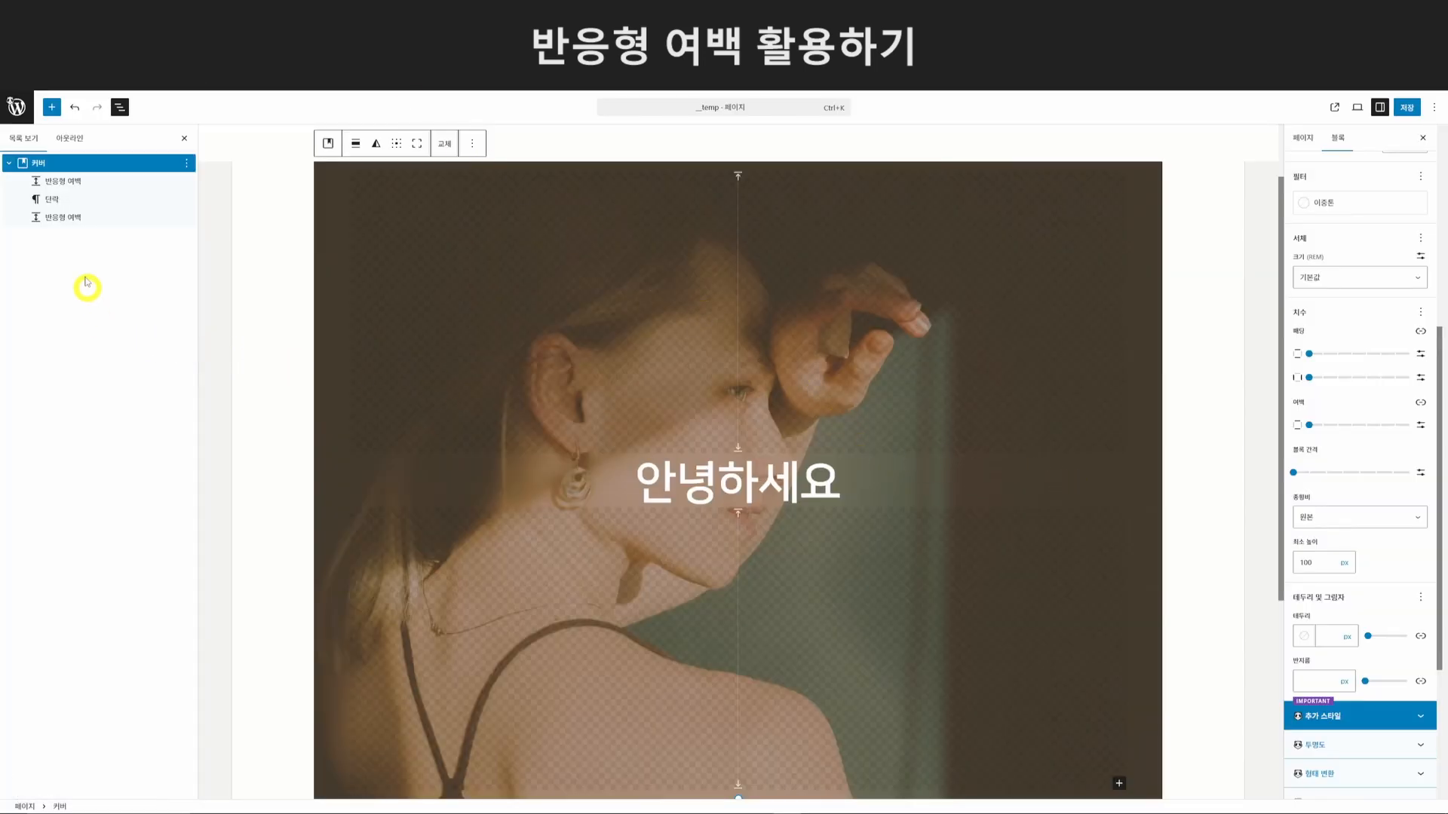
Set the 최소 높이 (minimum height) of the cover's upper spacing block to 300 px.
click(60, 181)
drag(1293, 454, 1336, 455)
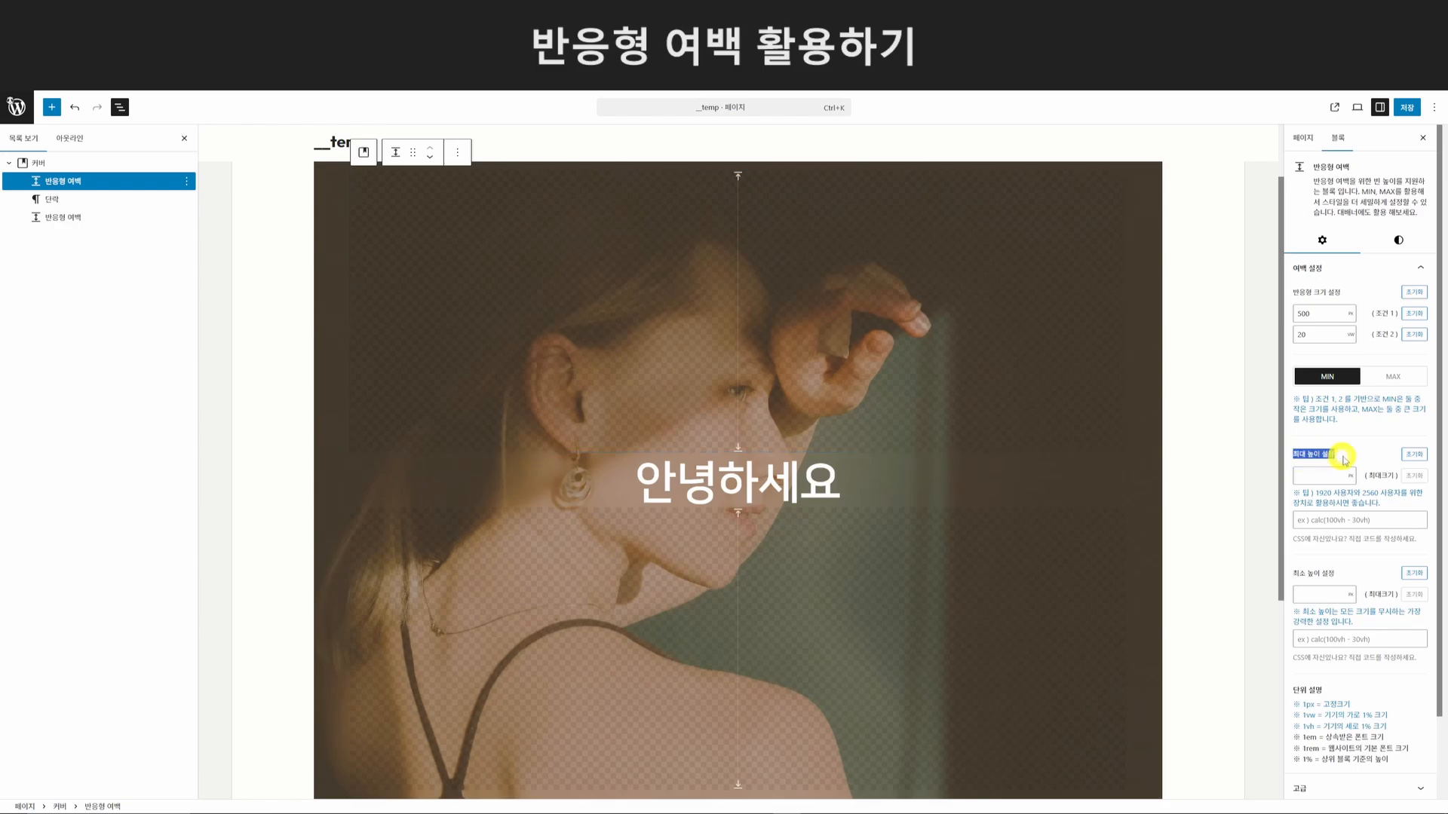
drag(1293, 573, 1350, 575)
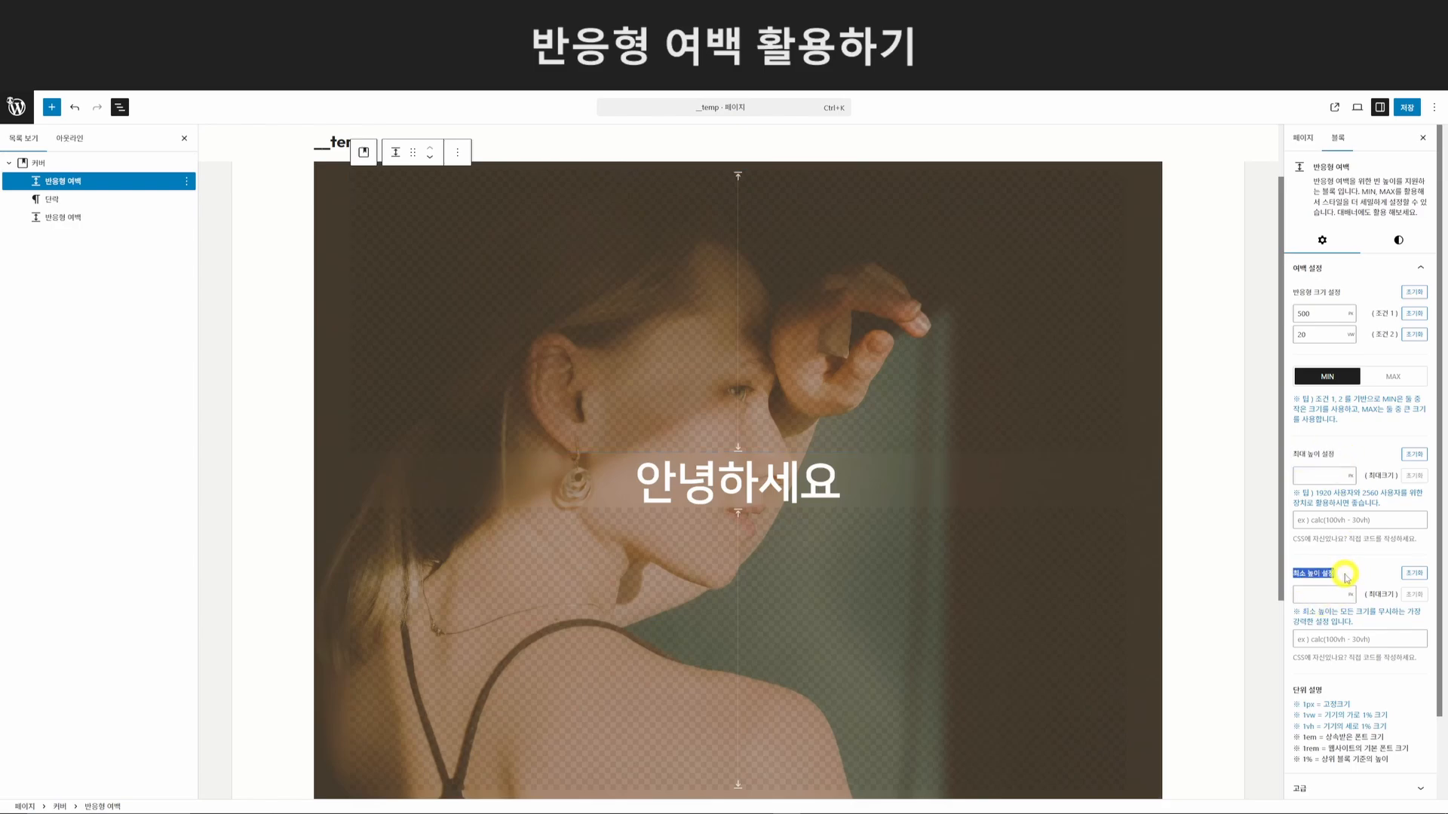
click(1324, 594)
text(300)
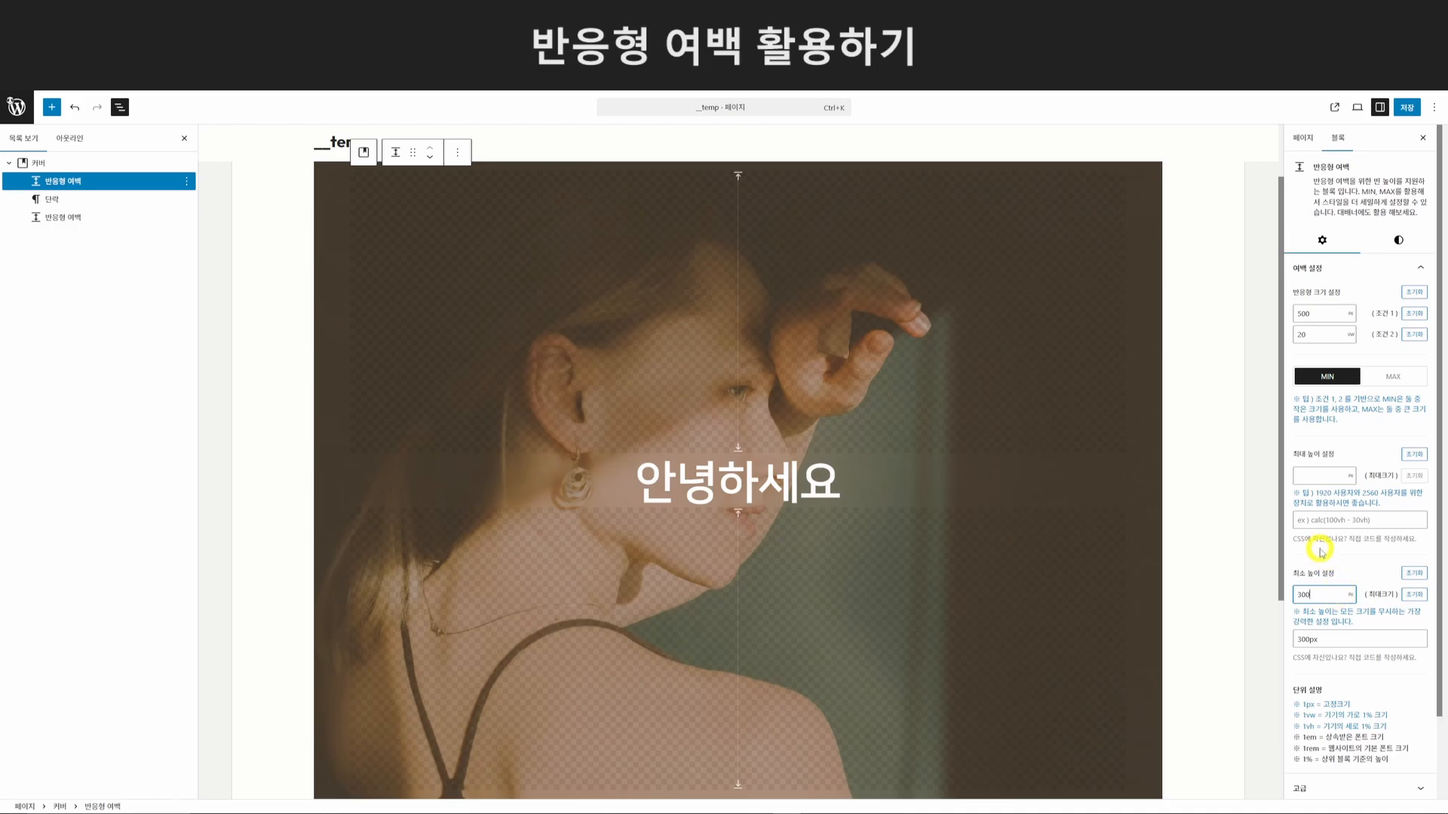
Apply the upper spacing block's minimum height setting to the lower one and check the saved page in the narrow preview.
click(793, 341)
key(ctrl+c)
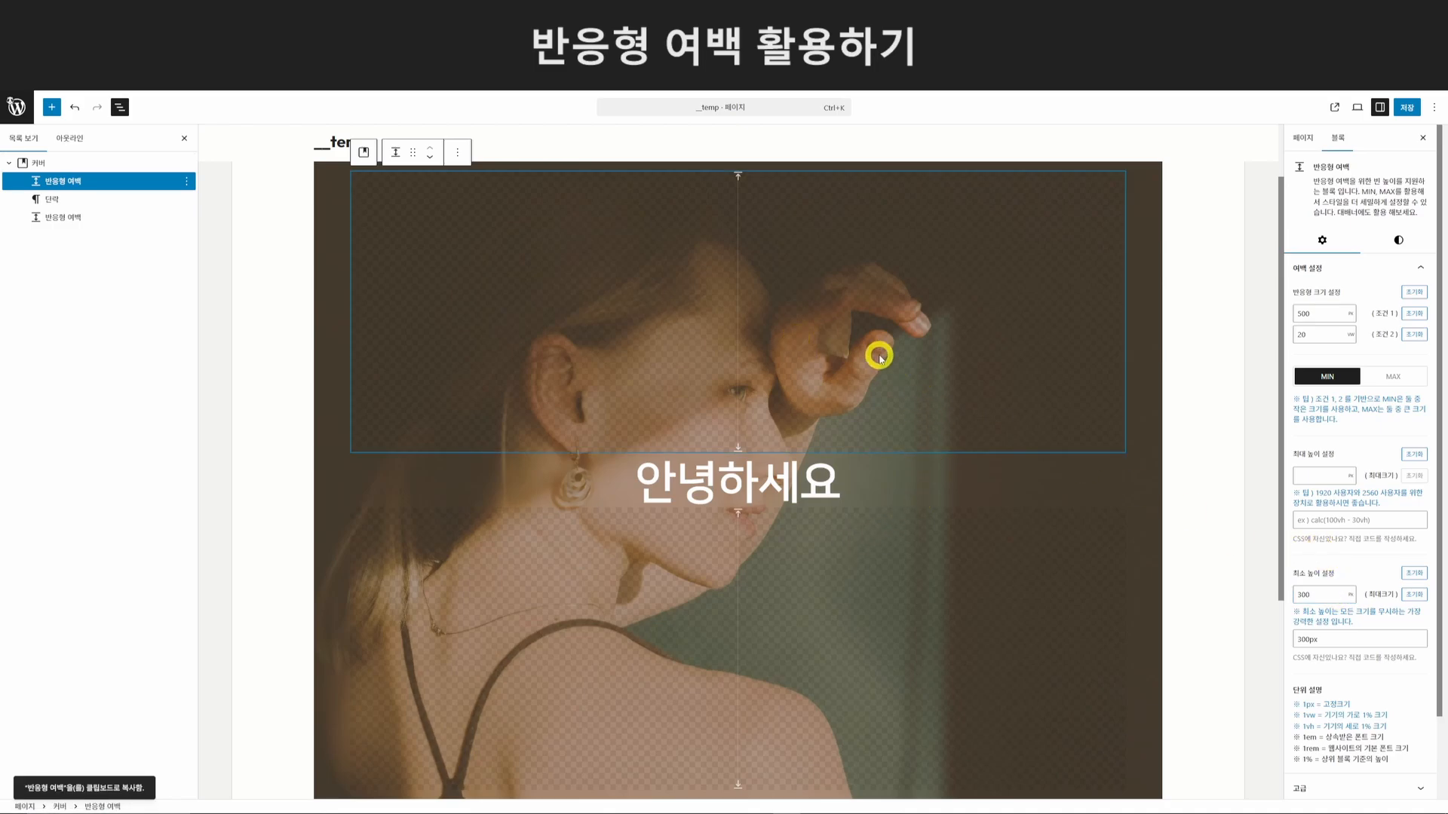
key(ctrl+c)
click(852, 588)
key(ctrl+s)
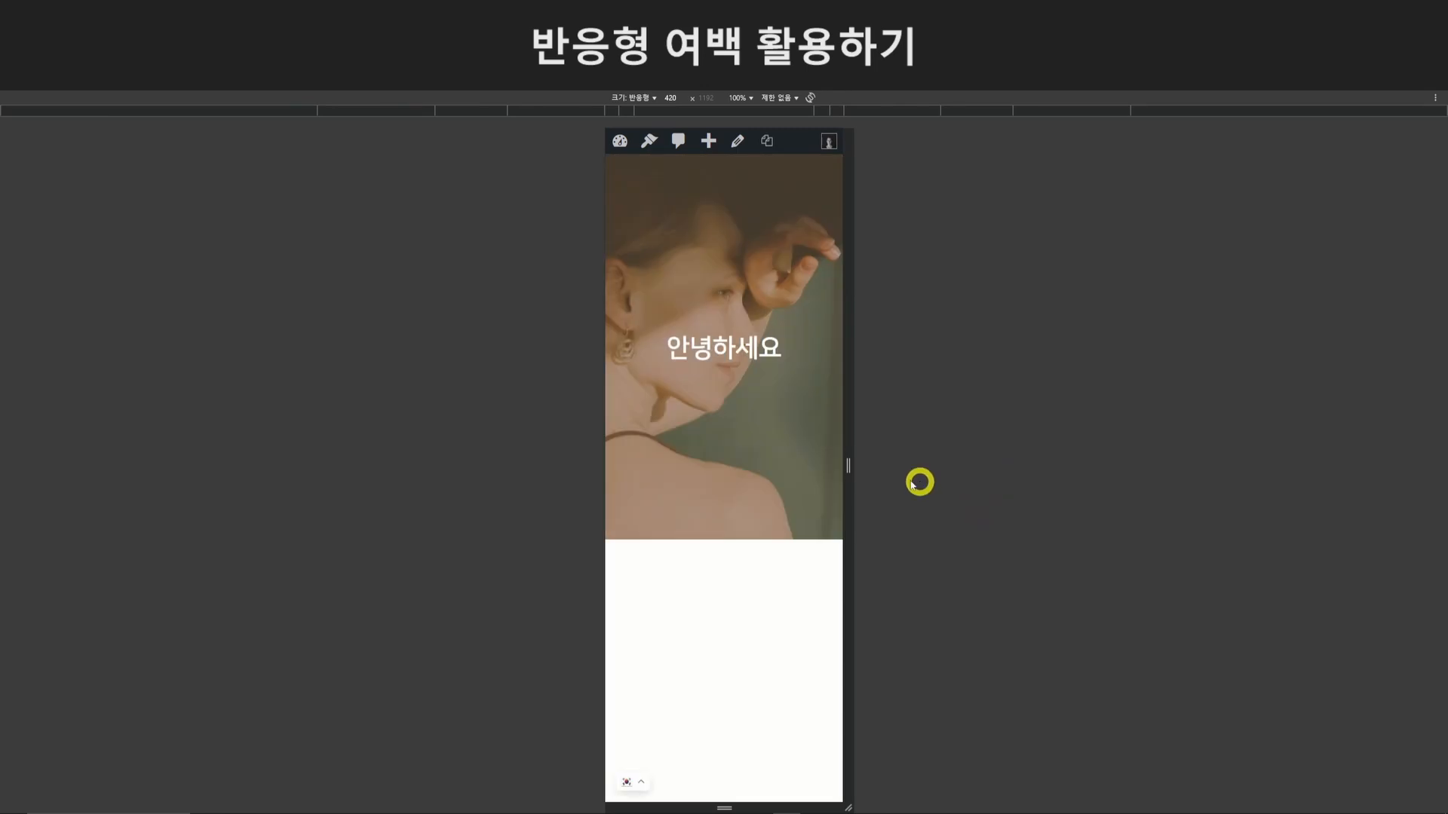
mouse_move(846, 463)
mouse_down()
mouse_move(1383, 522)
mouse_move(1443, 483)
mouse_move(1309, 530)
mouse_move(842, 445)
mouse_up()
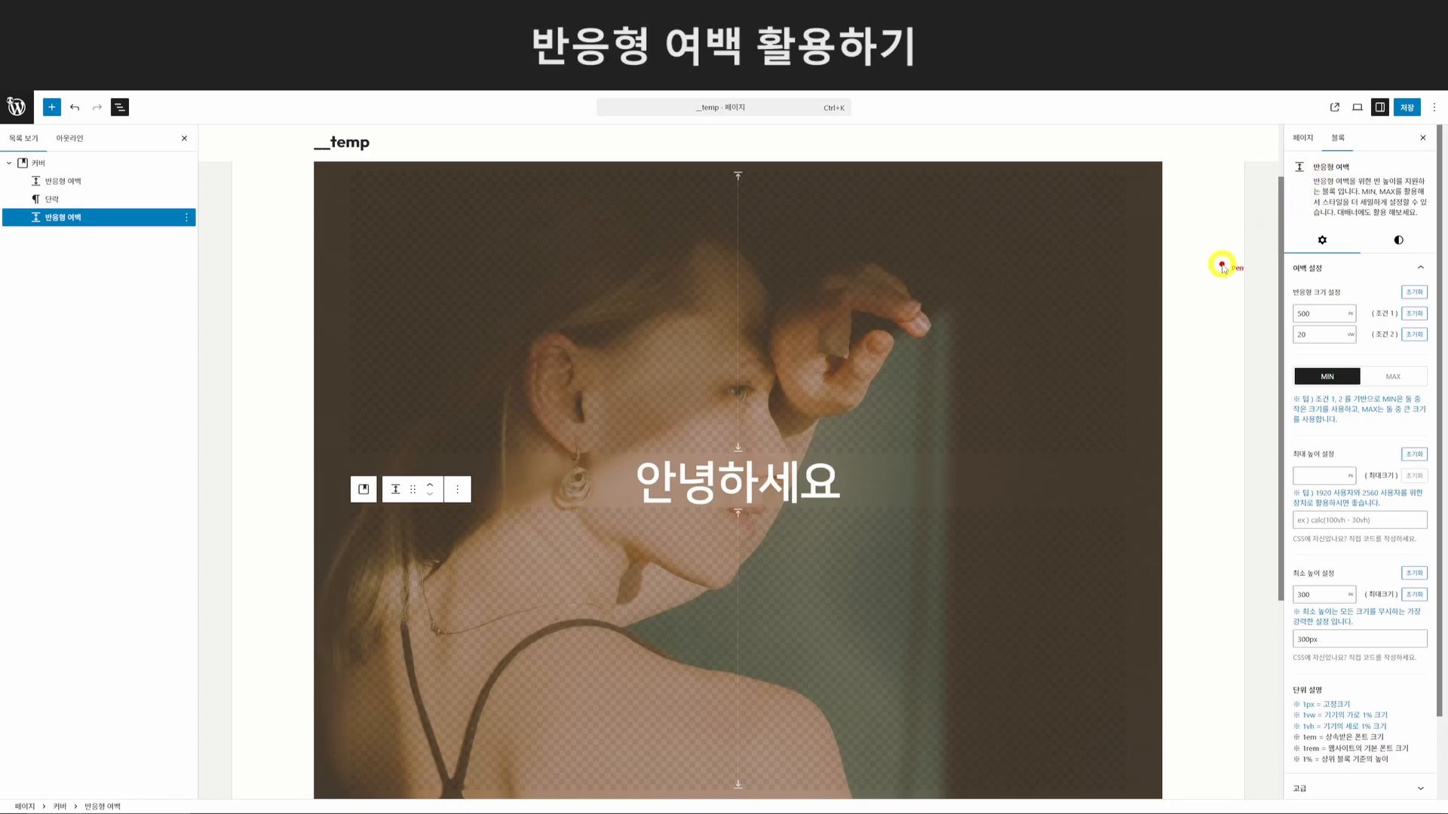
Review the spacing block's responsive size conditions, MIN/MAX choice, maximum and minimum height settings and unit descriptions.
mouse_move(1284, 269)
mouse_down()
mouse_move(1254, 332)
mouse_move(1289, 370)
mouse_up()
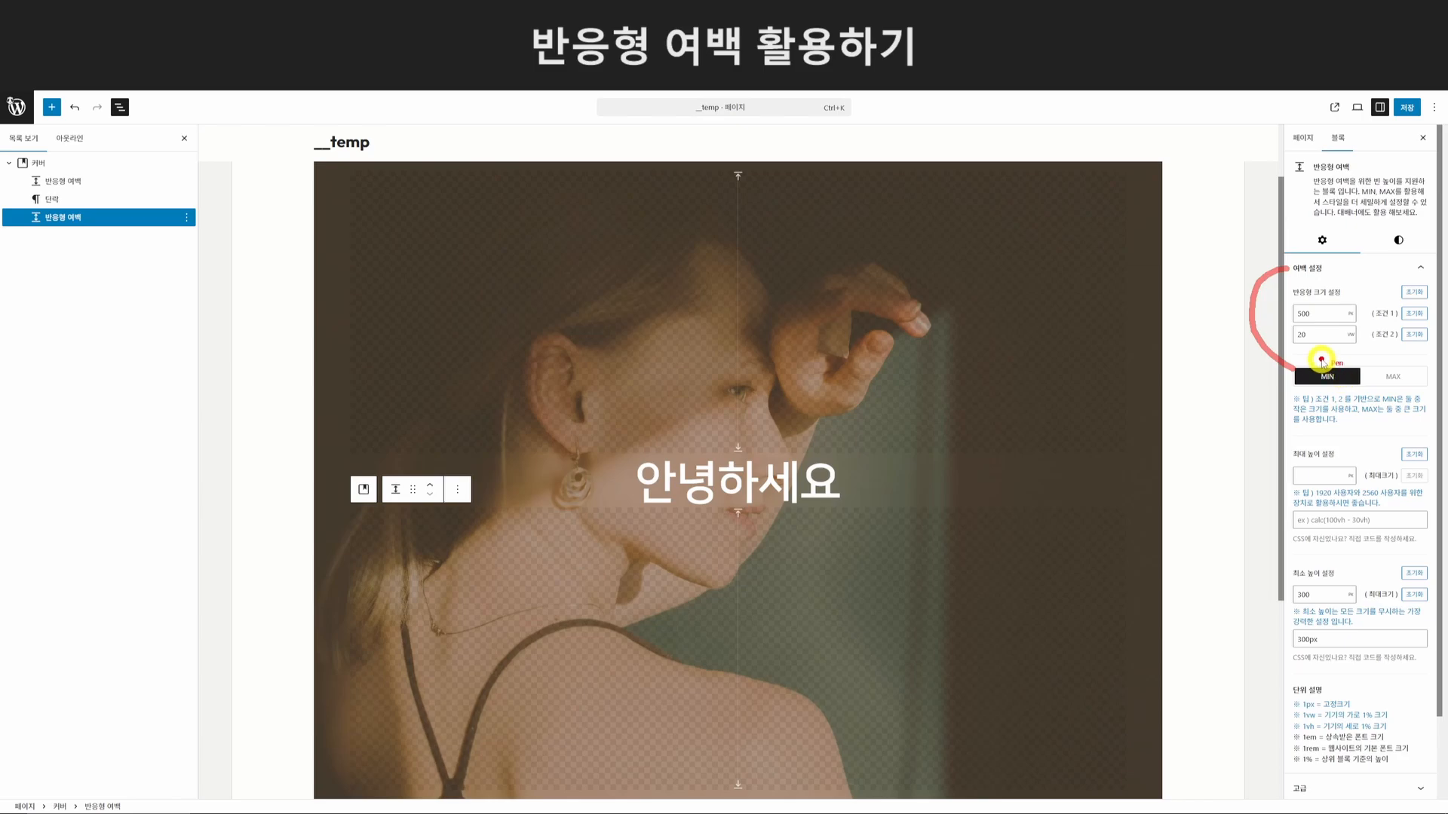
drag(1324, 356, 1402, 352)
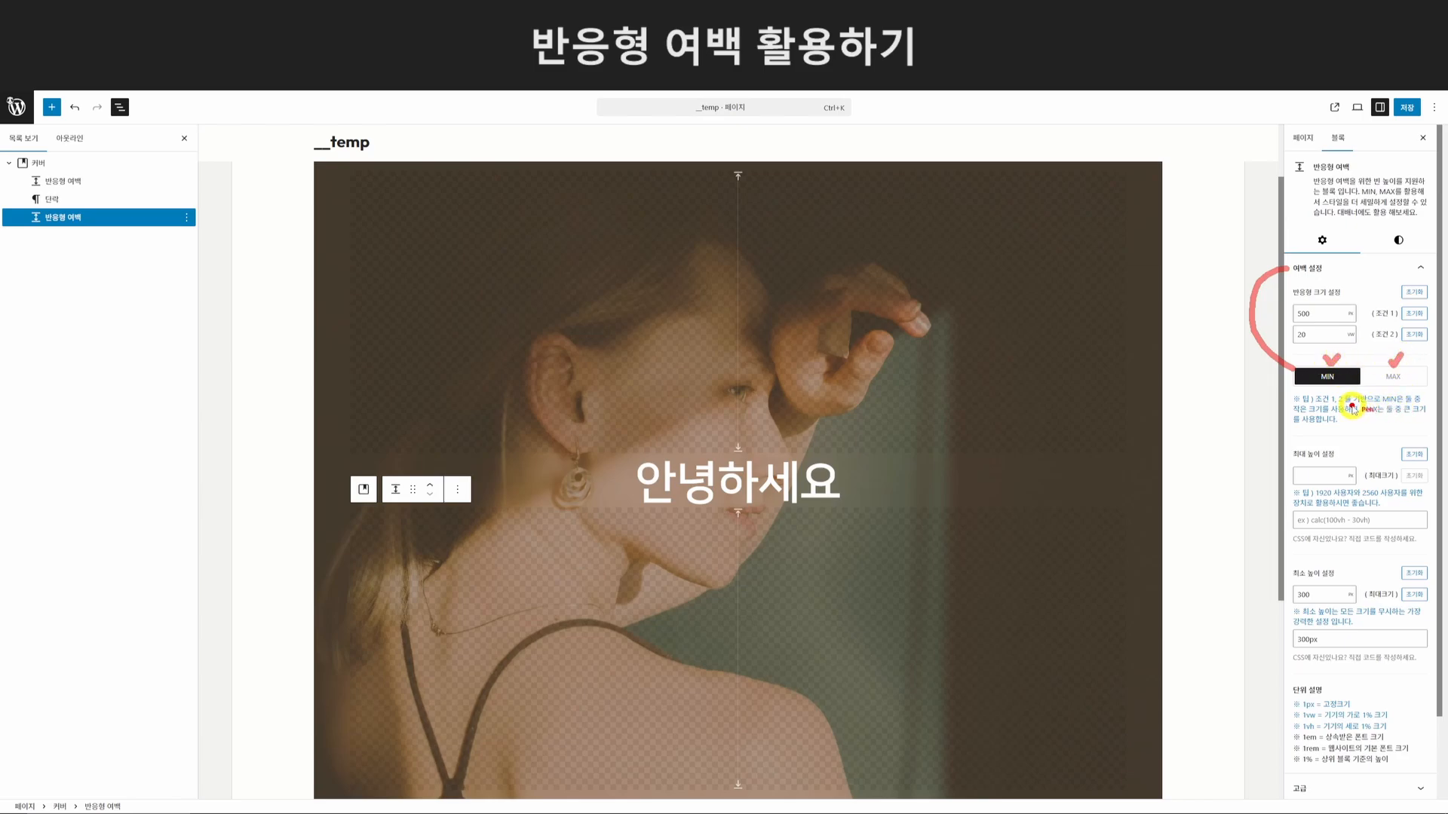
mouse_move(1287, 453)
mouse_down()
mouse_move(1270, 478)
mouse_move(1280, 555)
mouse_up()
drag(1290, 577, 1289, 638)
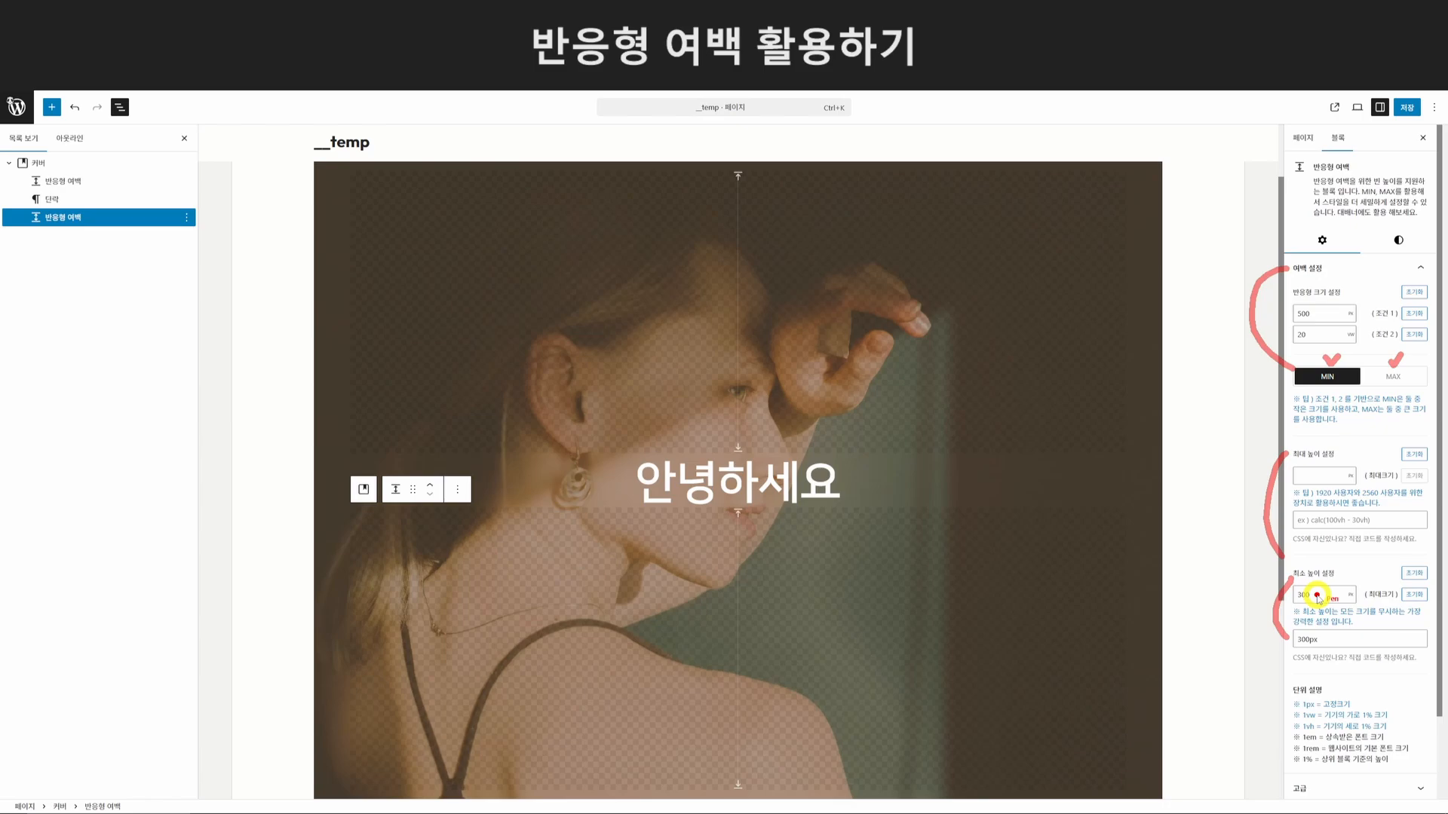
mouse_move(1289, 691)
mouse_down()
mouse_move(1271, 742)
mouse_move(1292, 760)
mouse_up()
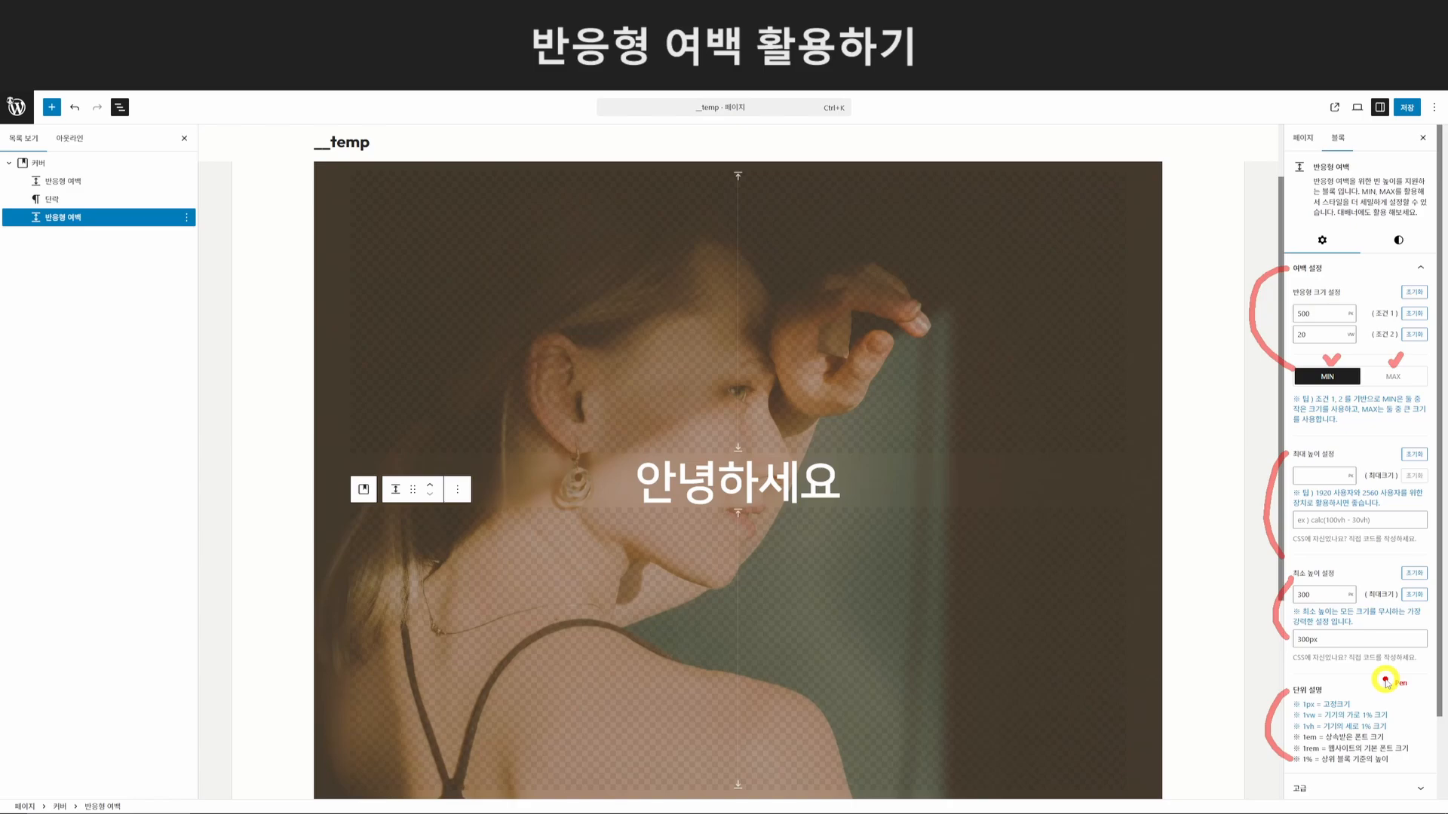
drag(556, 251, 582, 251)
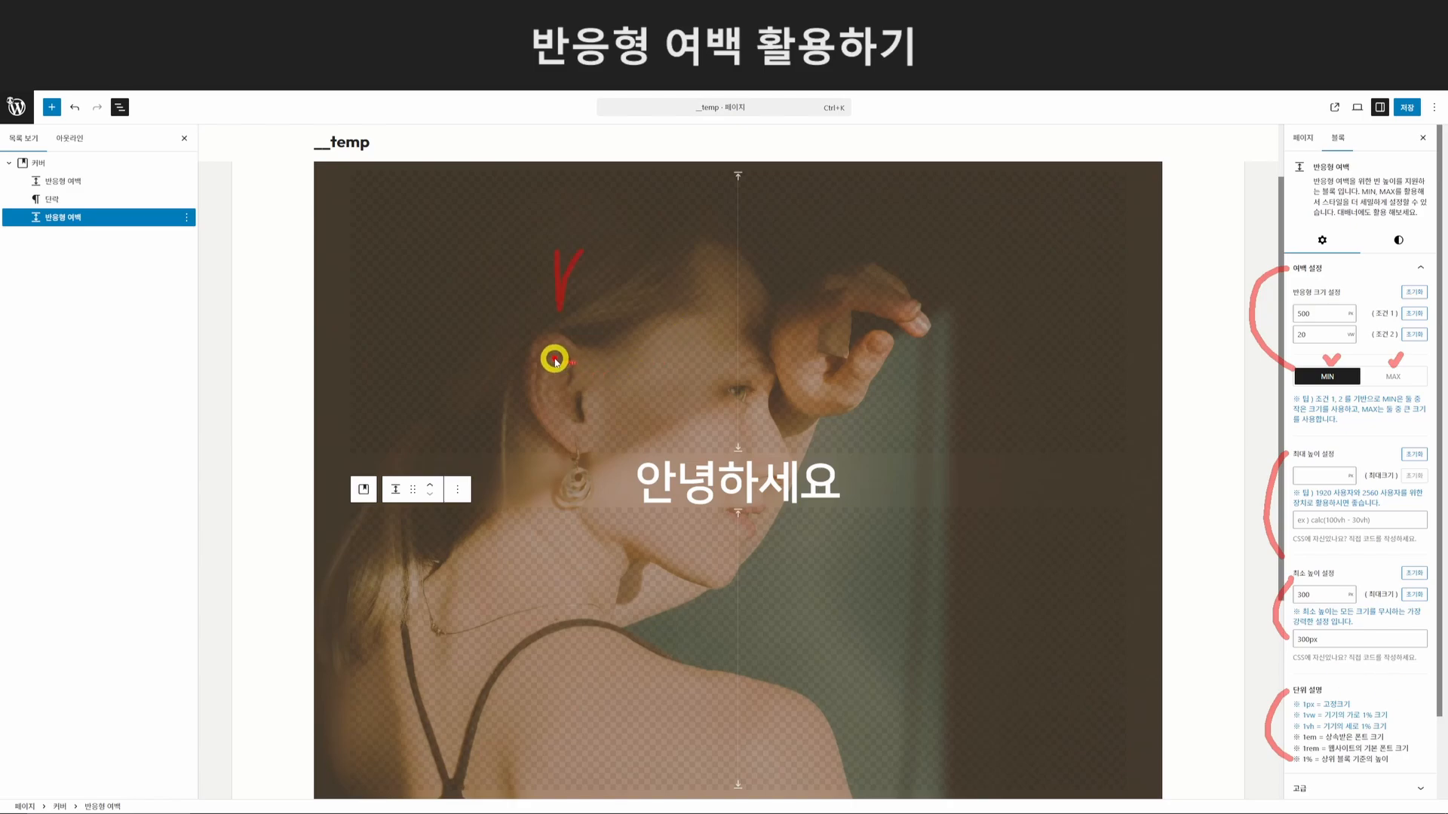
mouse_move(555, 358)
mouse_down()
mouse_move(614, 349)
mouse_move(656, 392)
mouse_up()
click(657, 323)
drag(683, 393, 754, 389)
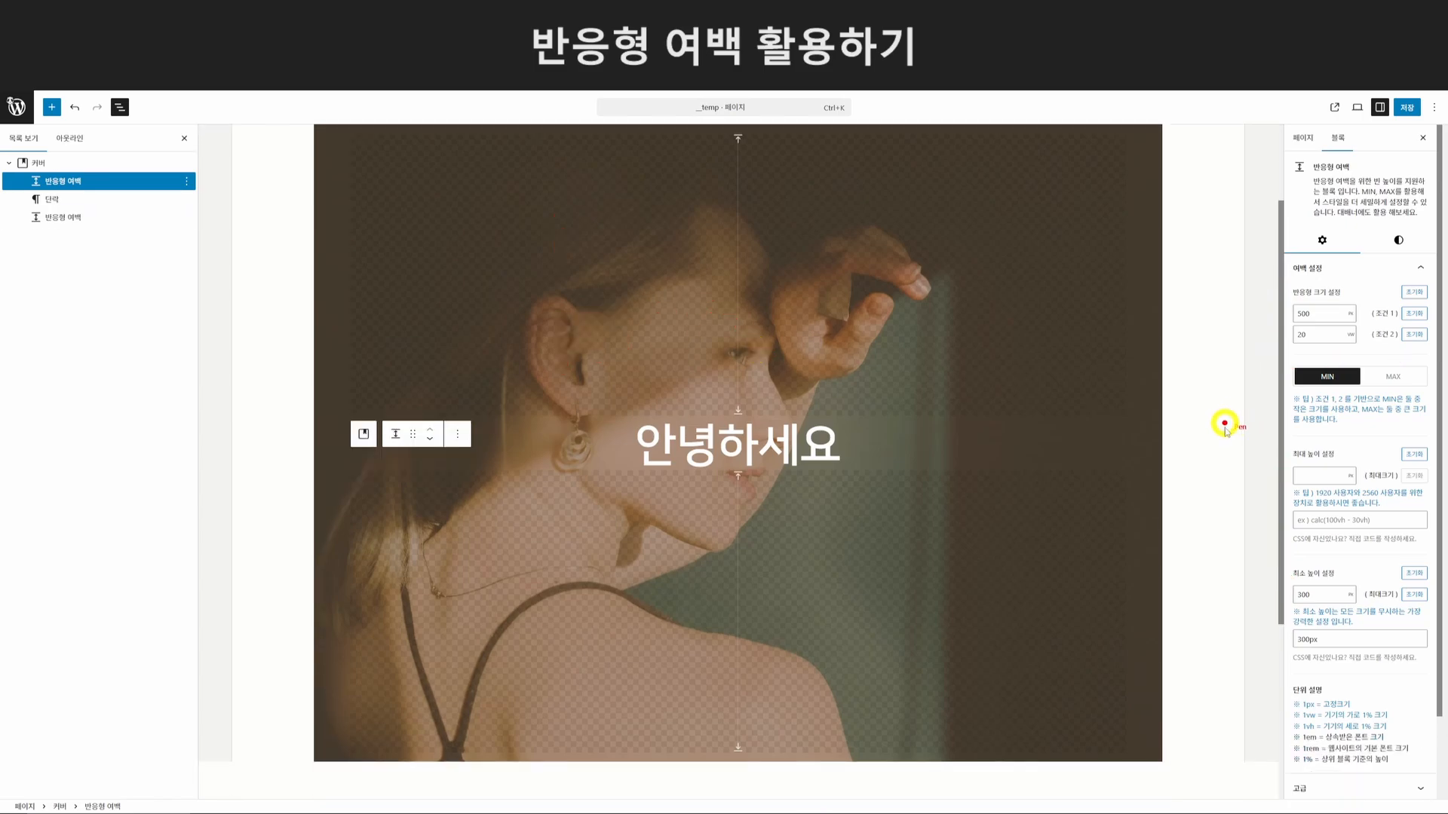
Examine the custom CSS fields for the upper spacing block's maximum and minimum height, which accept calc() expressions.
drag(1225, 422, 1273, 513)
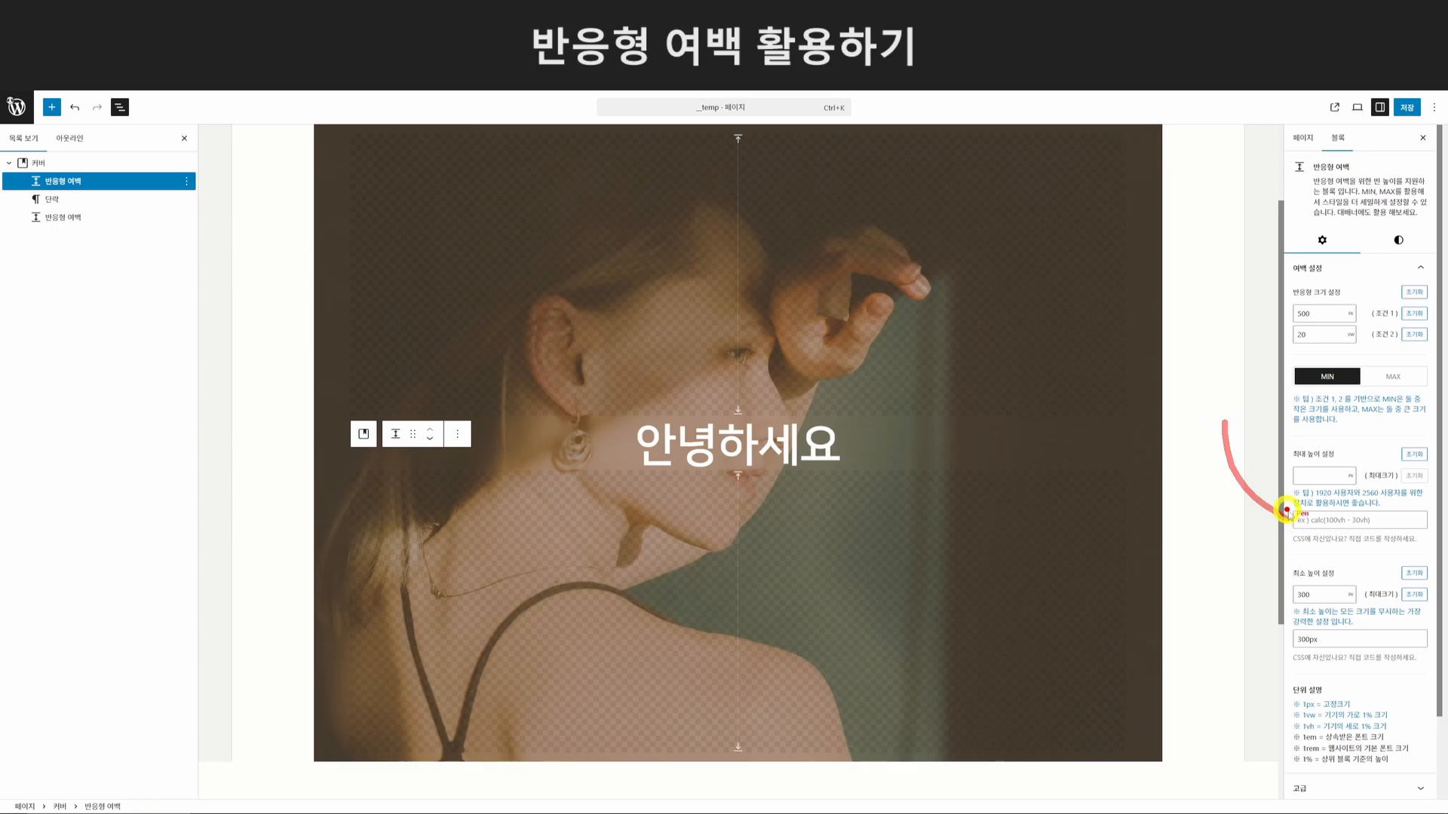
drag(1292, 637, 1184, 537)
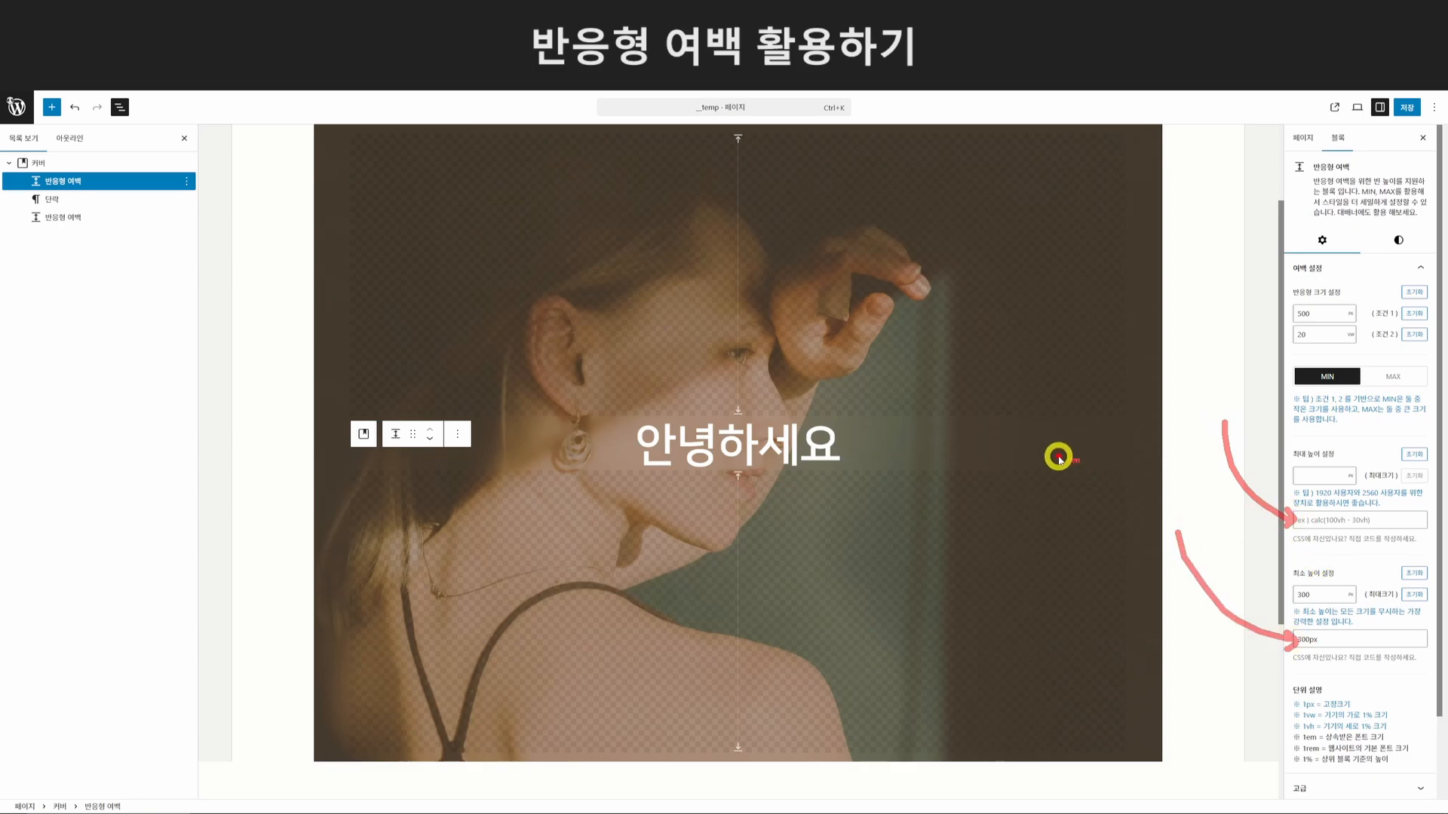
mouse_move(726, 267)
mouse_down()
mouse_move(713, 311)
mouse_move(844, 284)
mouse_move(833, 313)
mouse_up()
drag(895, 248, 893, 313)
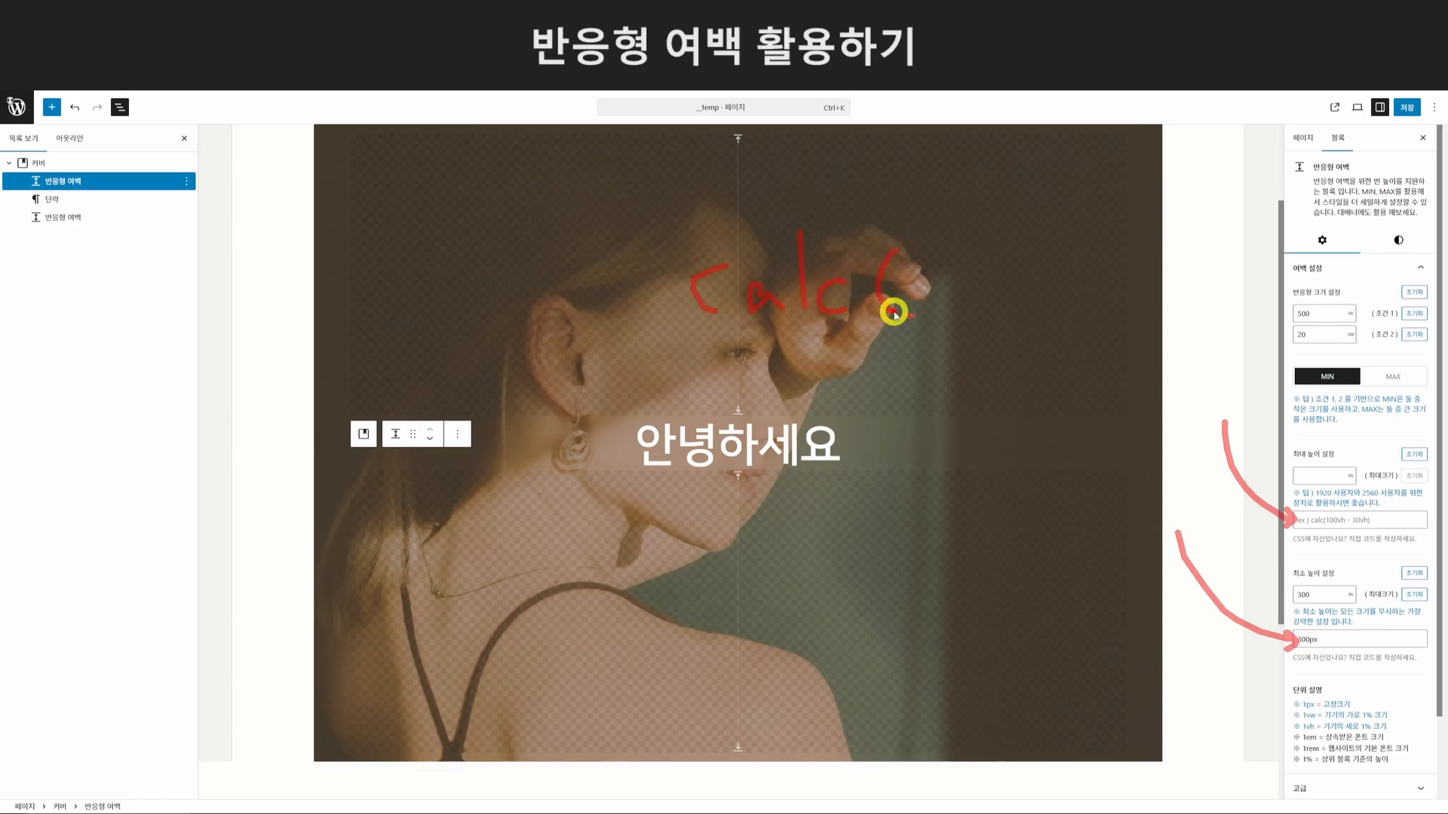